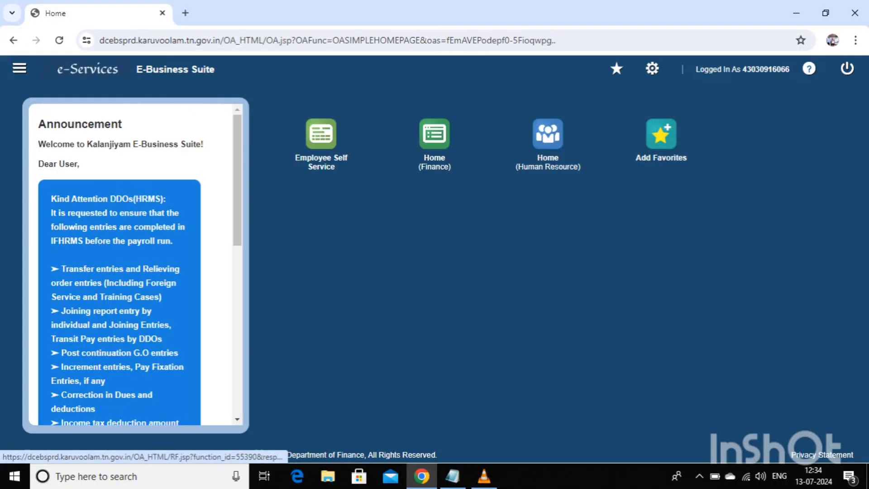
- From the Human Resource home, find the employee by pasted ID in Transfer Order Entry and open their transfer page
left_click(548, 133)
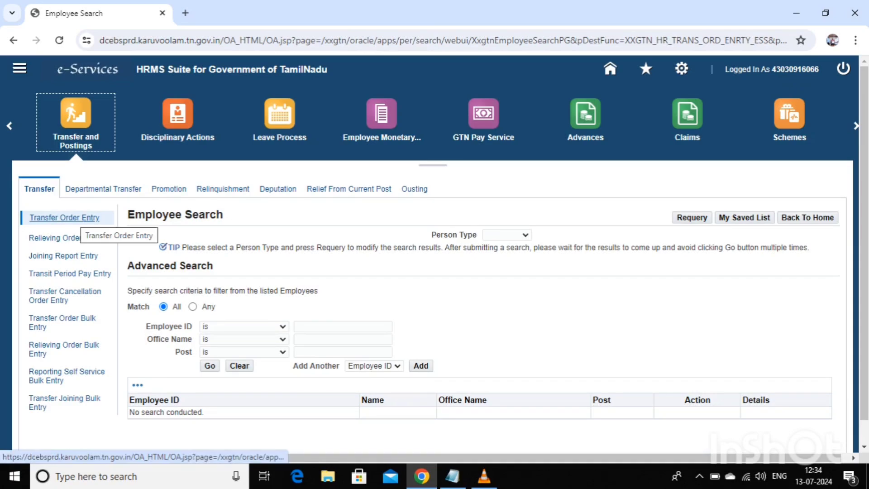
left_click(79, 217)
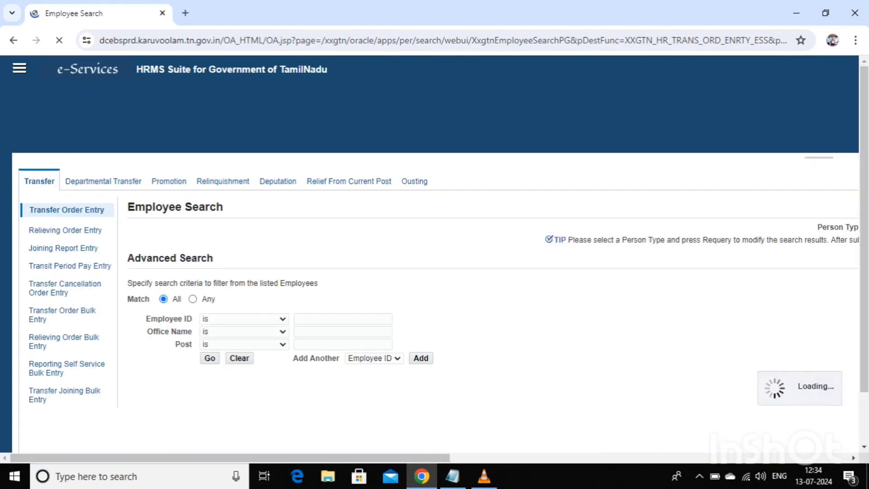
left_click(342, 326)
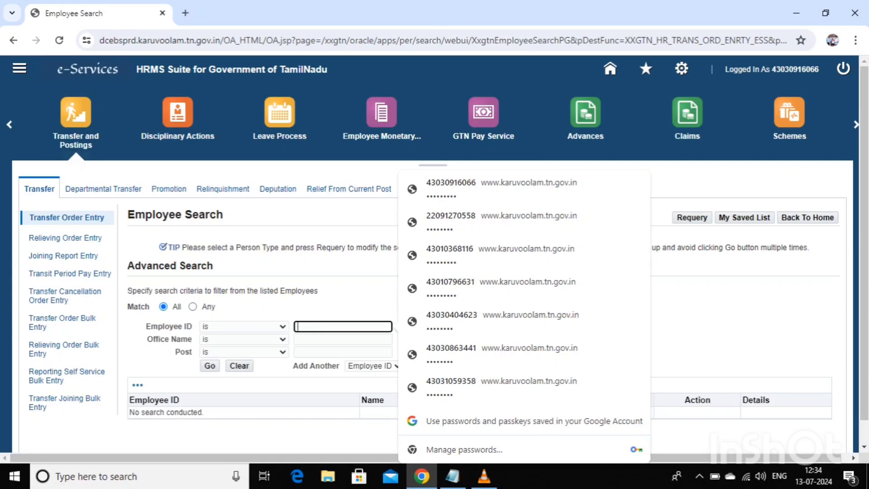
key("ctrl+v")
left_click(209, 366)
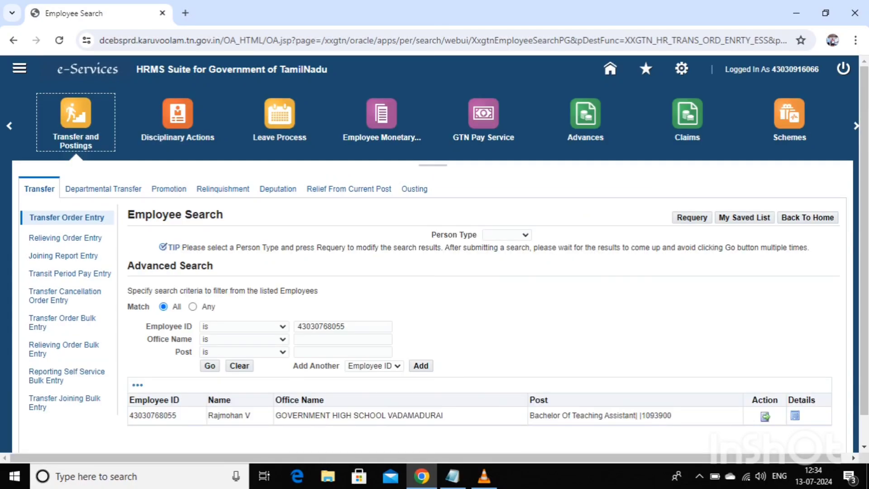
left_click(764, 416)
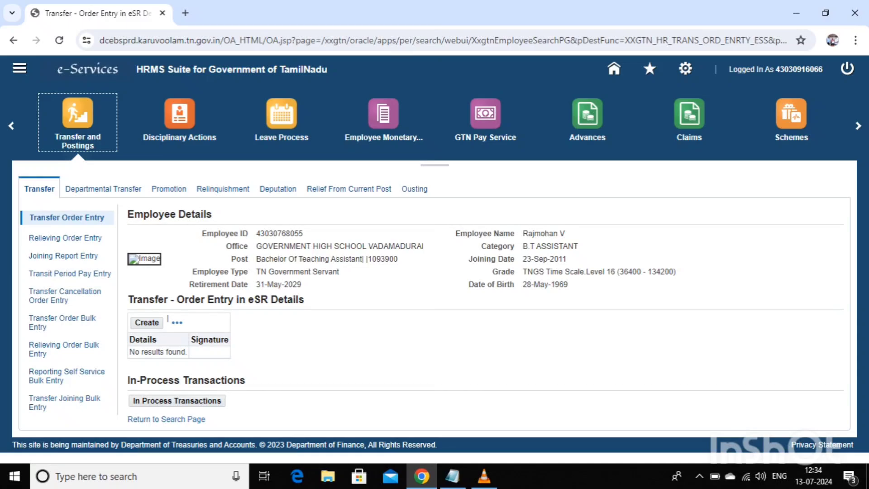
- Create a new transfer order with authority designation CEO TIRUVALLUR and the authority officer's name
left_click(148, 322)
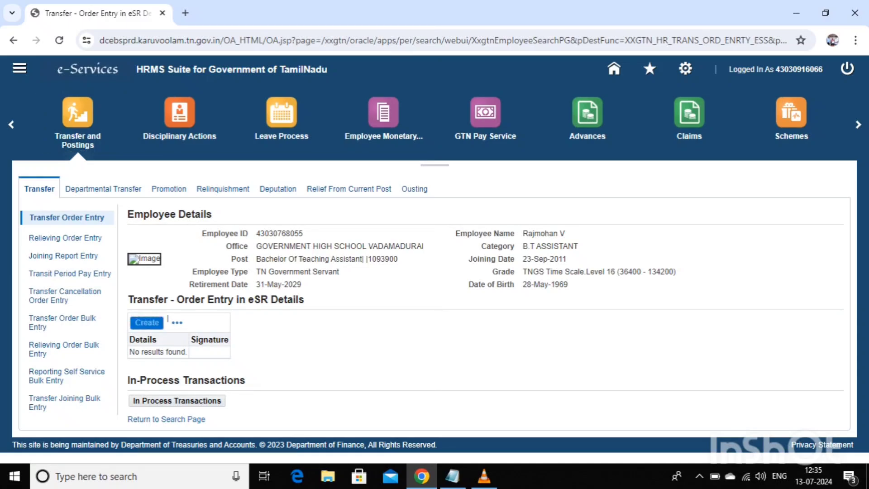
scroll(434, 254, "down", 2)
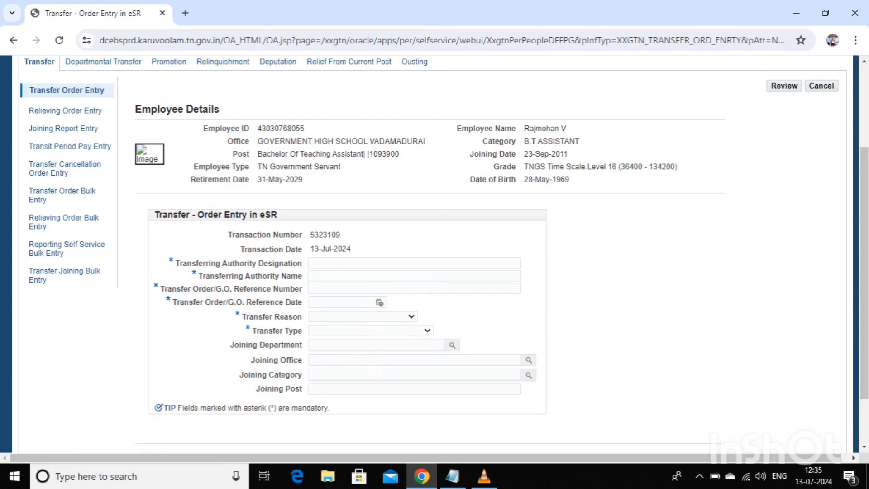
left_click(383, 262)
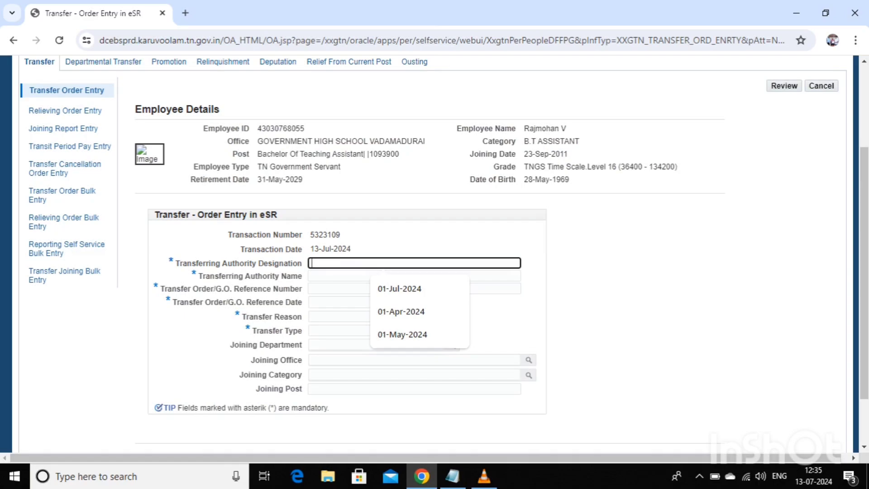
key("Caps_Lock")
type("CEO")
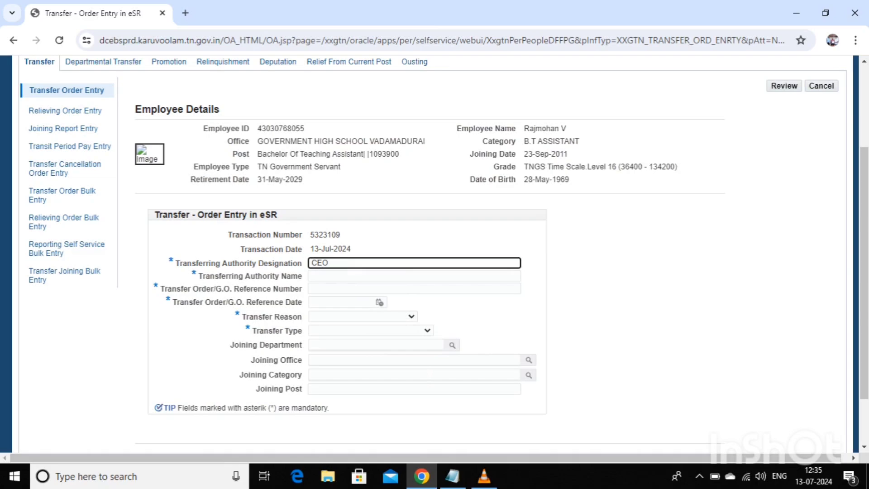
type(" TIRUVALLUR")
left_click(383, 275)
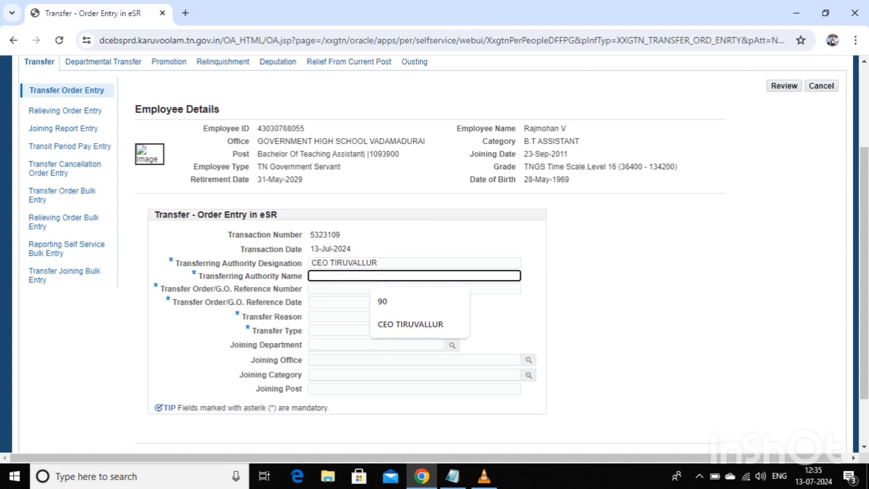
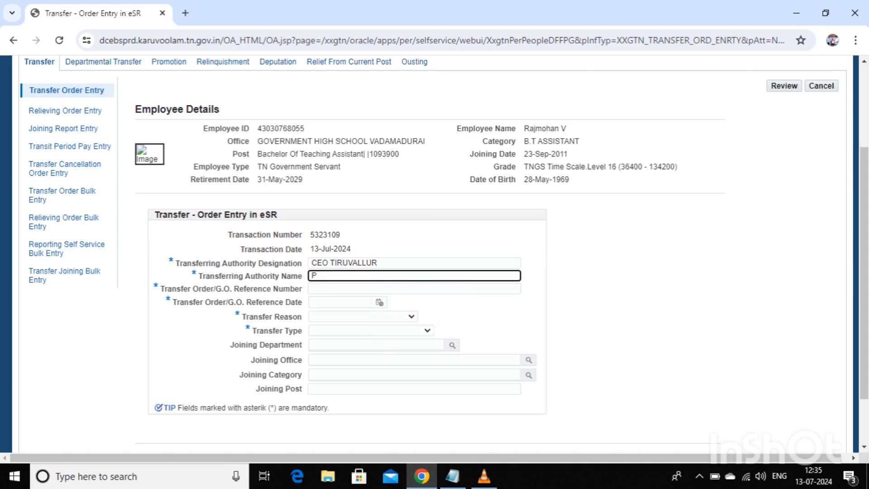
left_click(414, 288)
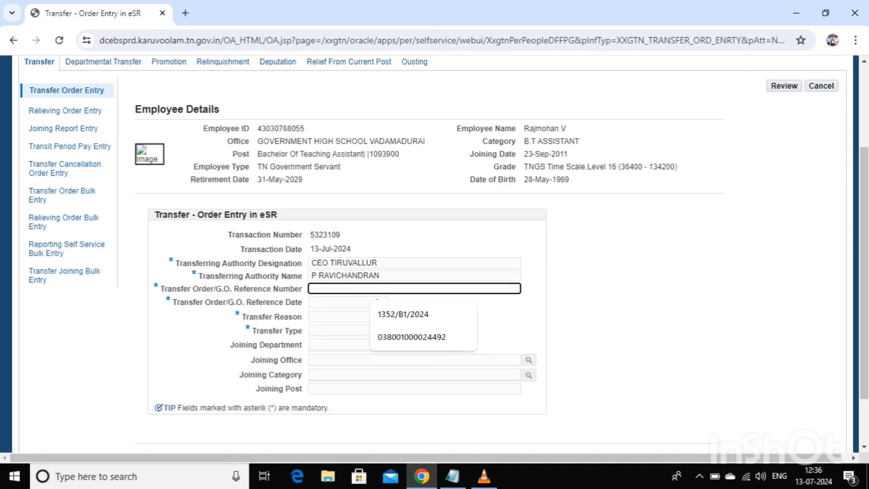
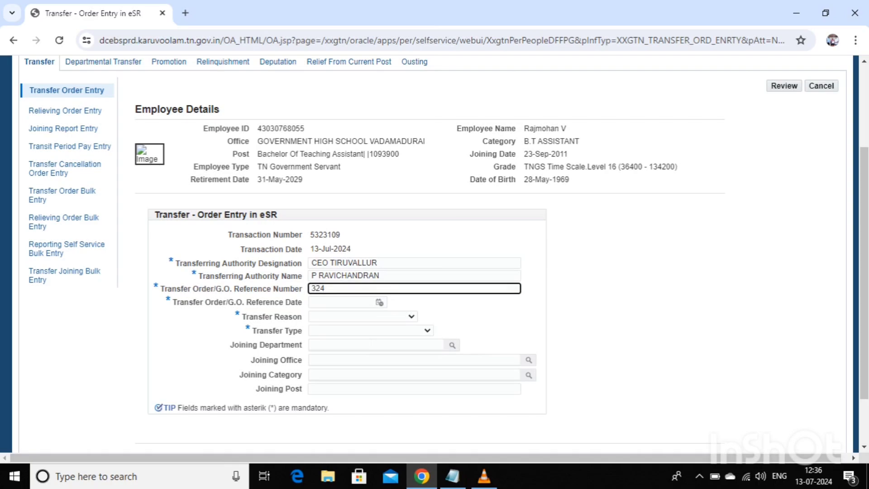
left_click(379, 302)
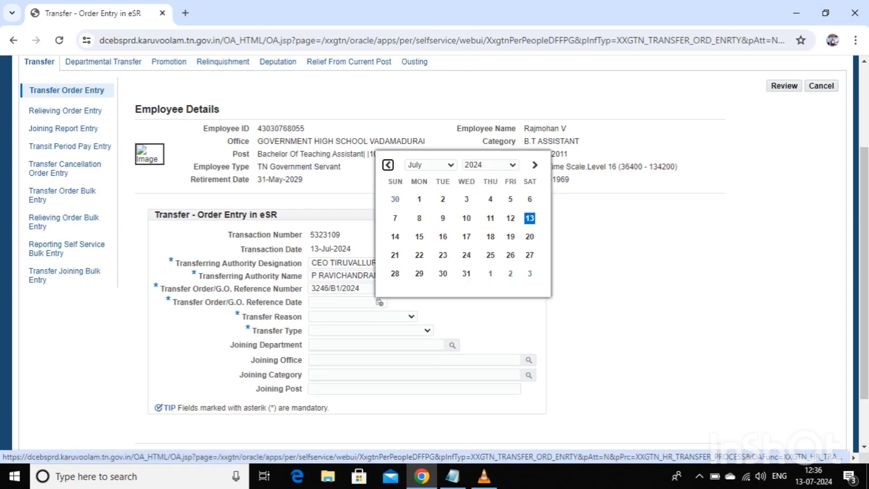
left_click(466, 219)
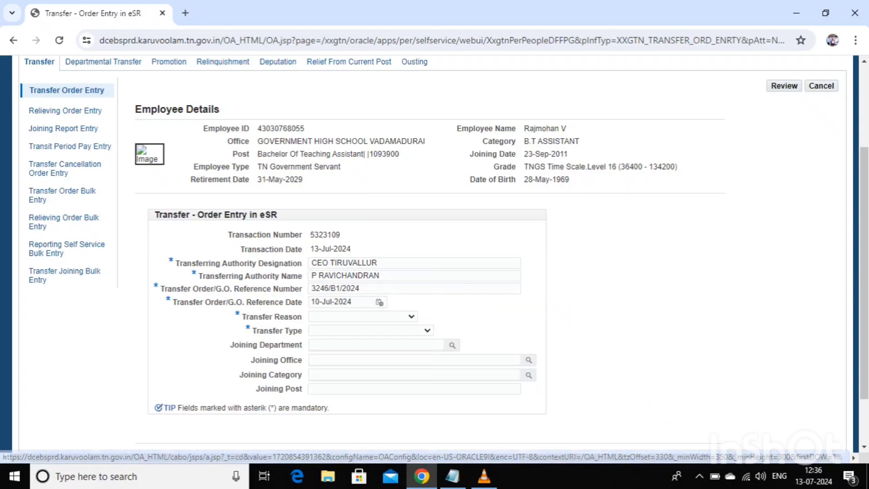
- Set the transfer reason to Transfer by Request and the type to Transfer within the Department
left_click(411, 316)
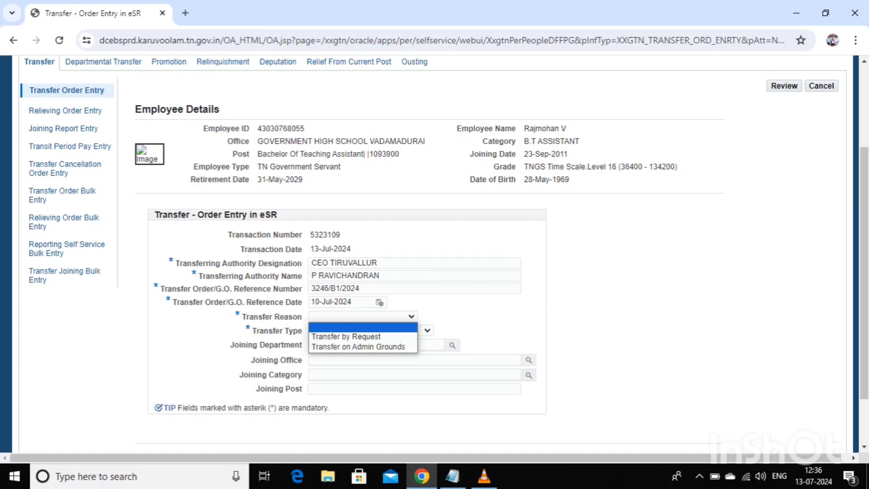
left_click(362, 337)
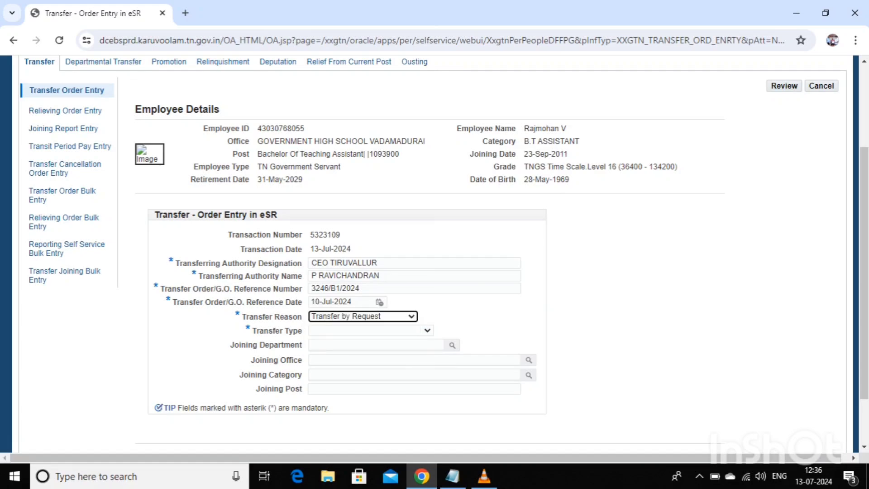
left_click(426, 330)
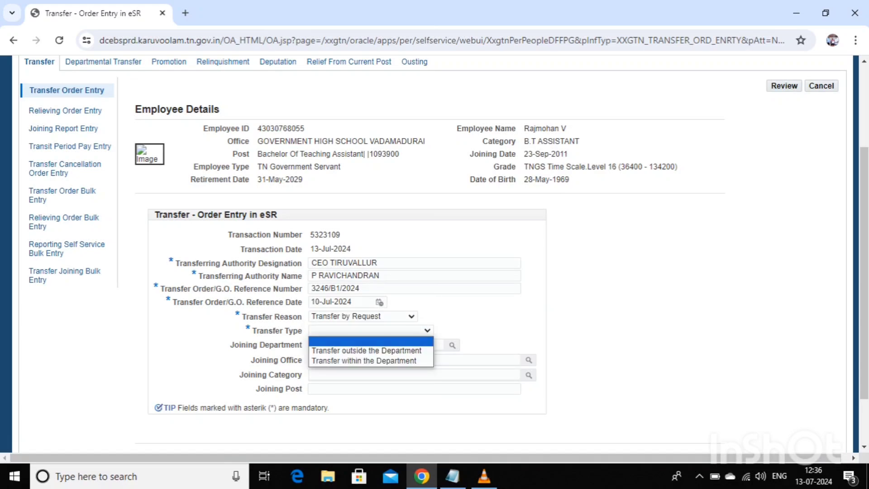
left_click(371, 360)
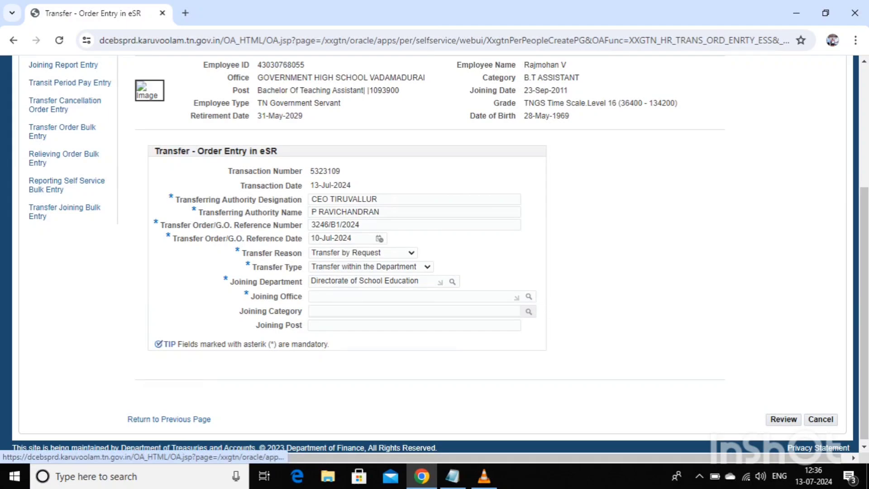
- Search the joining office list by office name for SB5U8, which returns no match
left_click(528, 297)
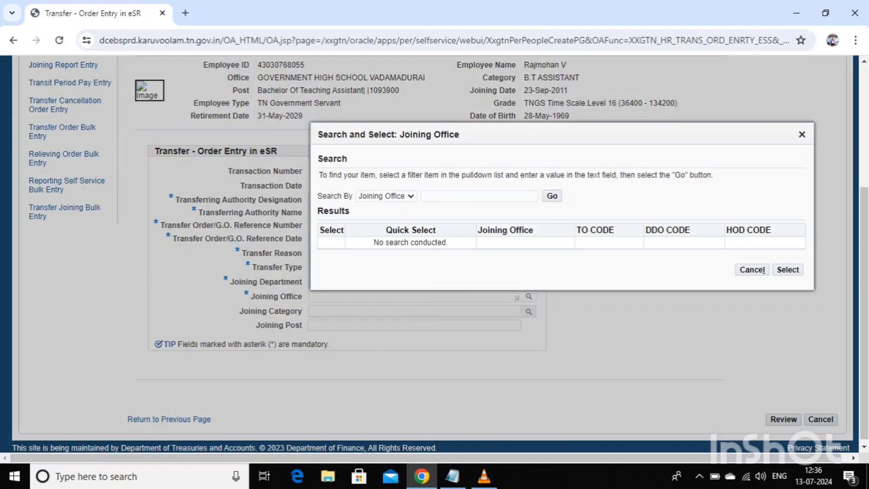
left_click(552, 195)
scroll(554, 205, "down", 4)
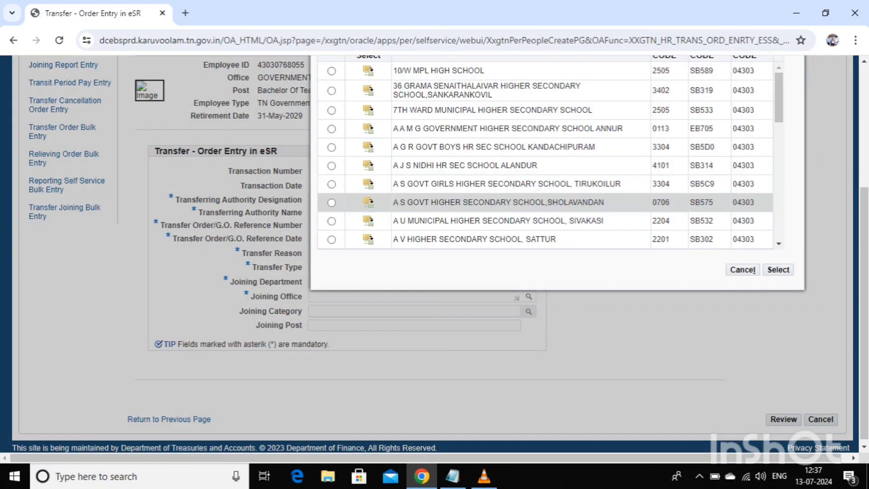
scroll(554, 202, "up", 2)
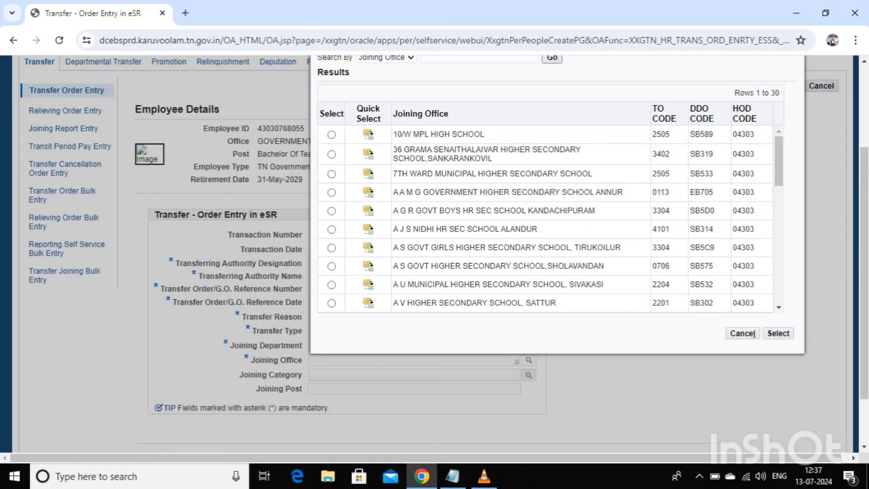
scroll(555, 210, "up", 4)
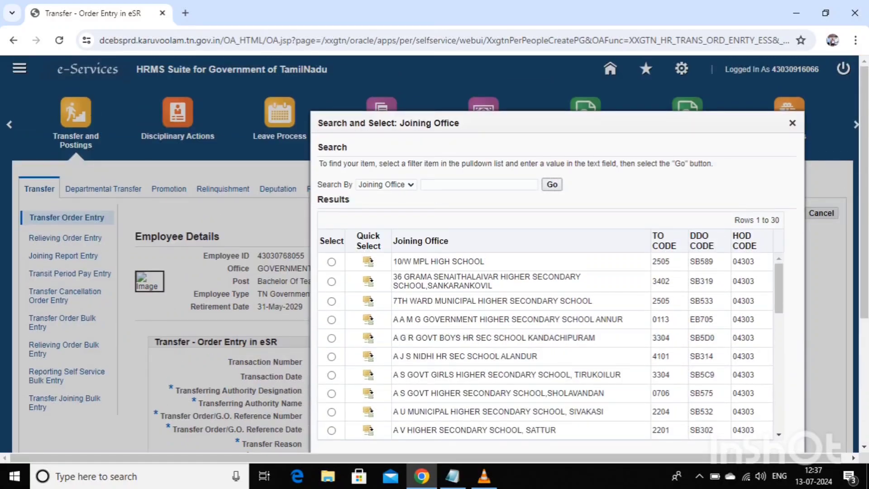
left_click(502, 184)
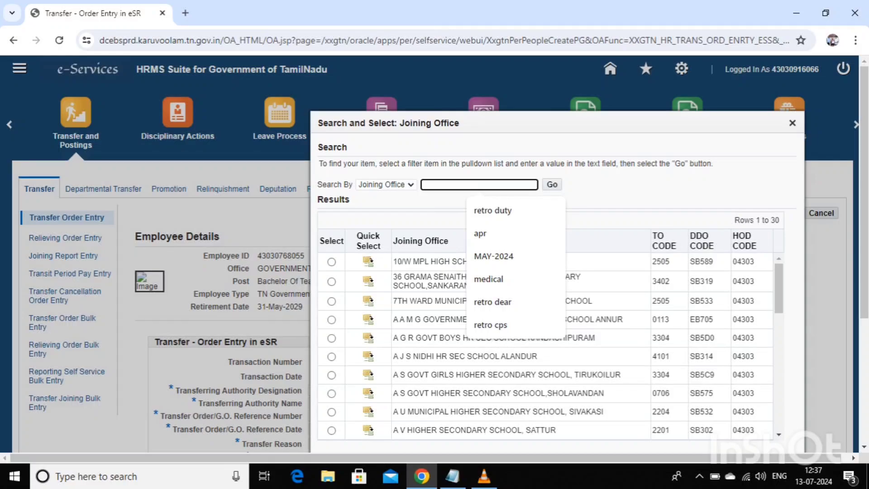
type("SB")
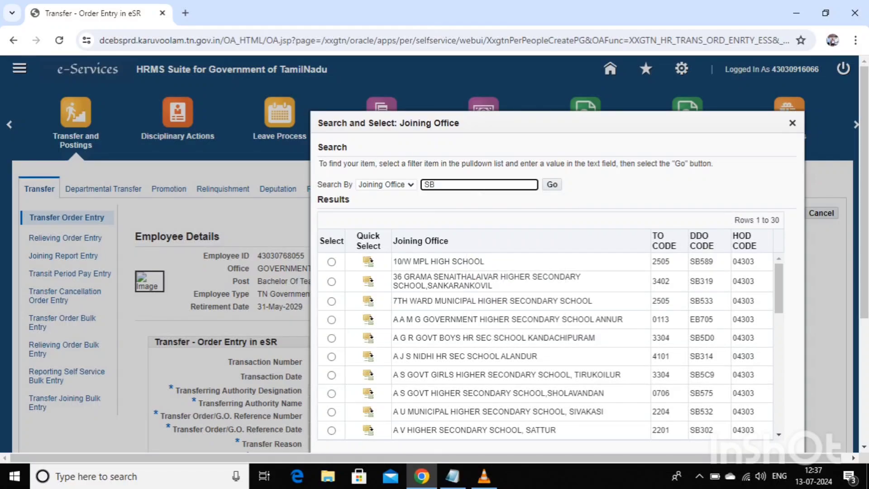
type("5U8")
left_click(551, 184)
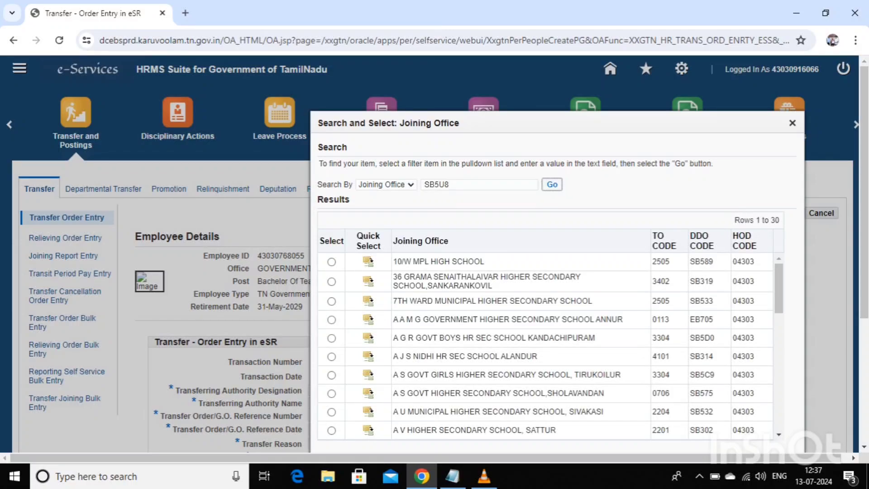
scroll(434, 254, "down", 3)
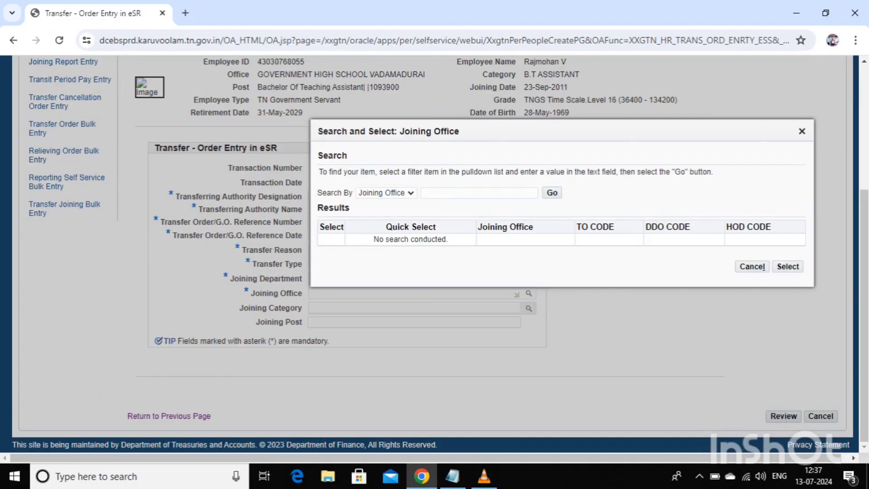
- Search joining offices by DDO CODE SB5U8 and select GOVT HIGH SCHOOL,PAPPARAMBAKKAM
left_click(386, 193)
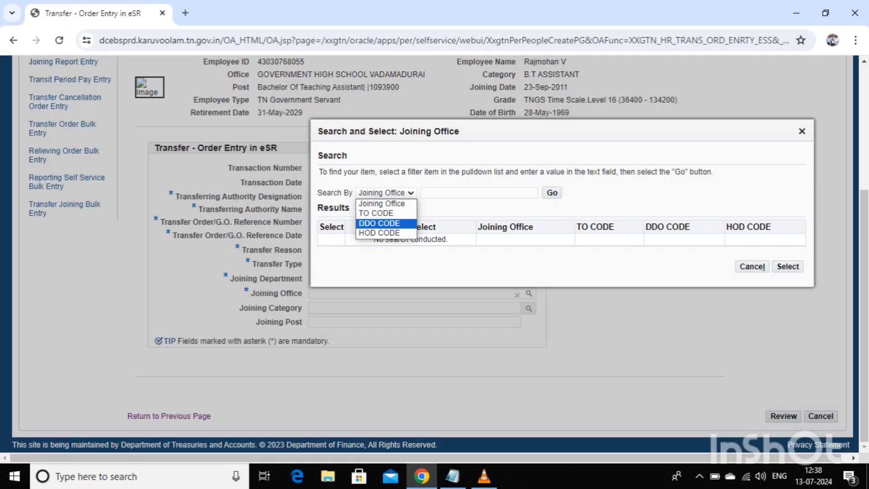
left_click(379, 223)
left_click(479, 193)
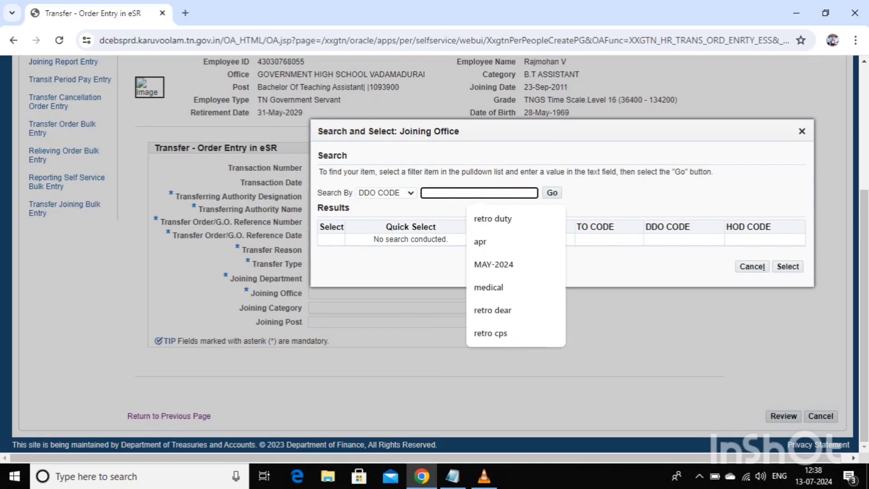
type("SB5U8")
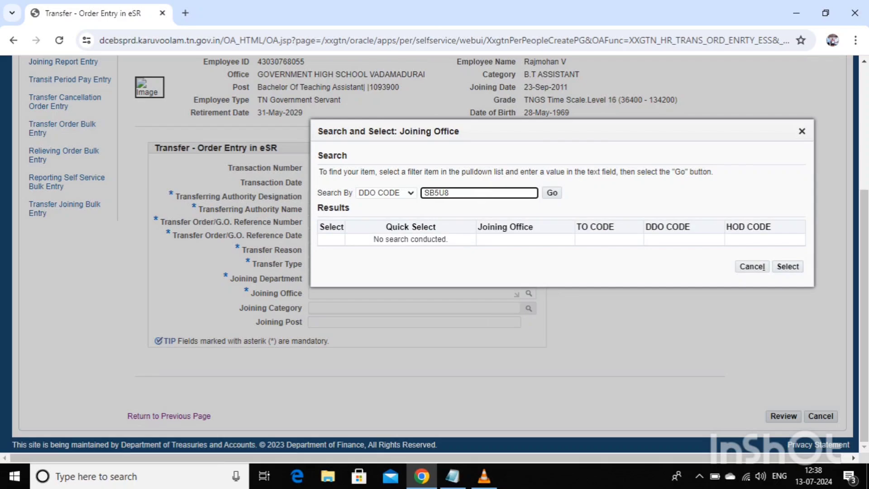
left_click(552, 192)
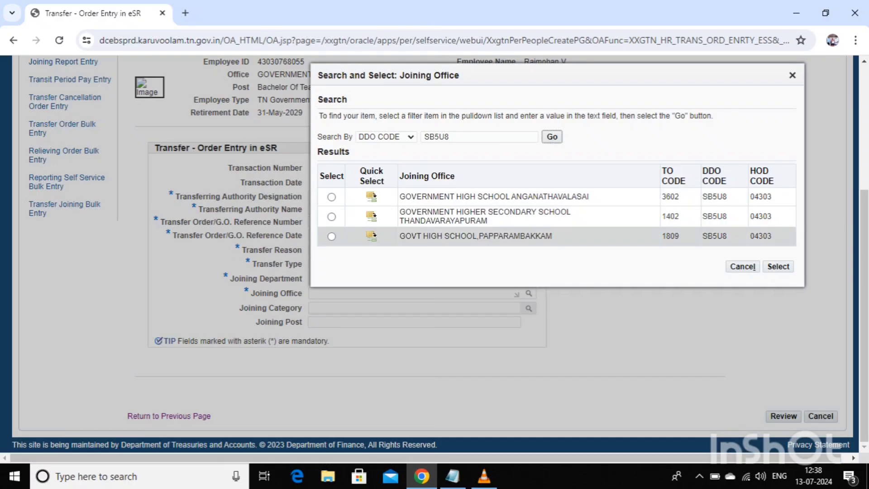
left_click(331, 237)
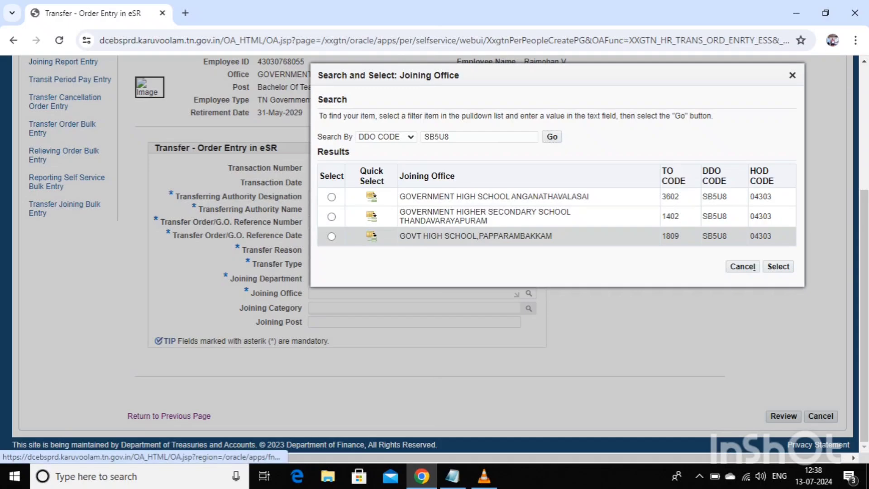
left_click(372, 236)
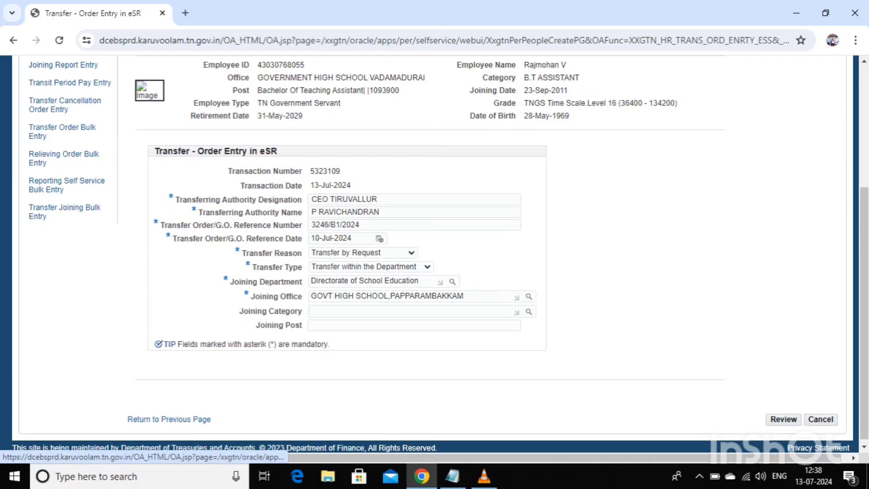
- Set Joining Category and Joining Post to B.T.ASST and send the transfer order for review
left_click(529, 311)
left_click(563, 211)
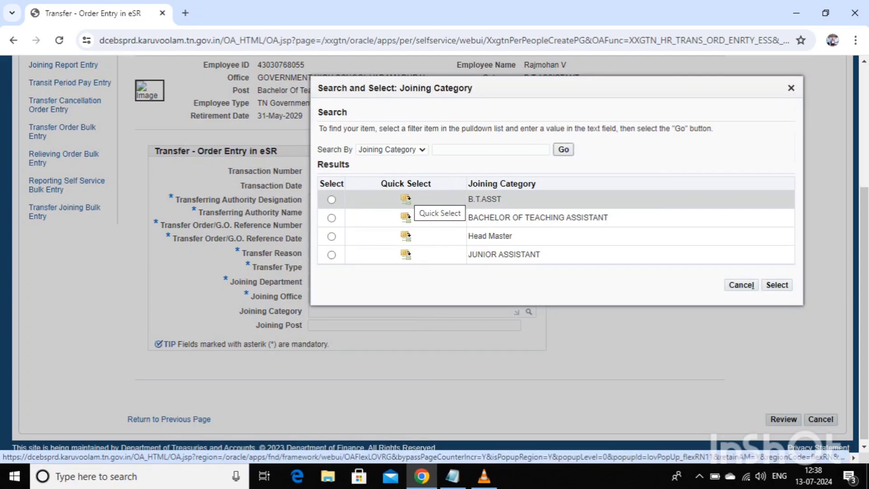
left_click(406, 199)
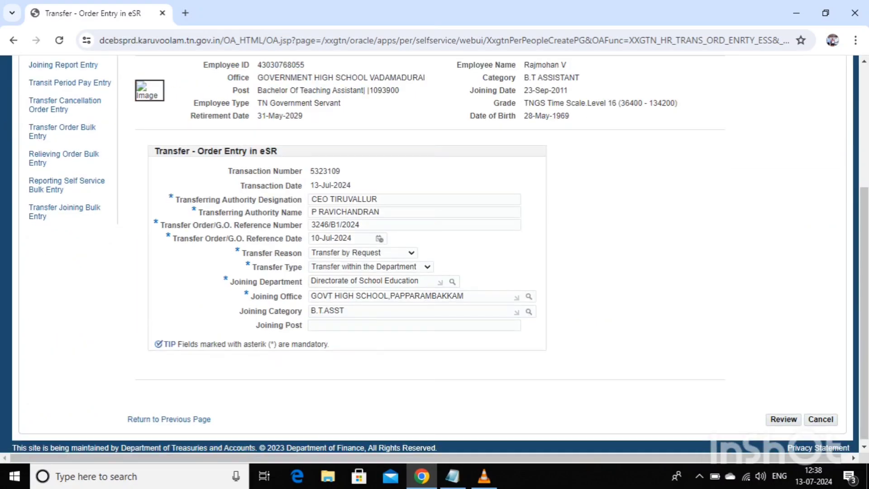
left_click(414, 325)
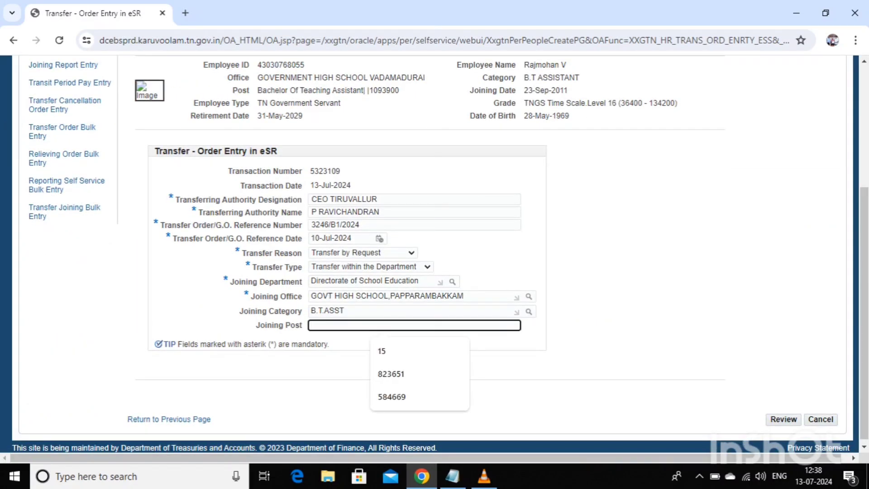
type("B.T.AS")
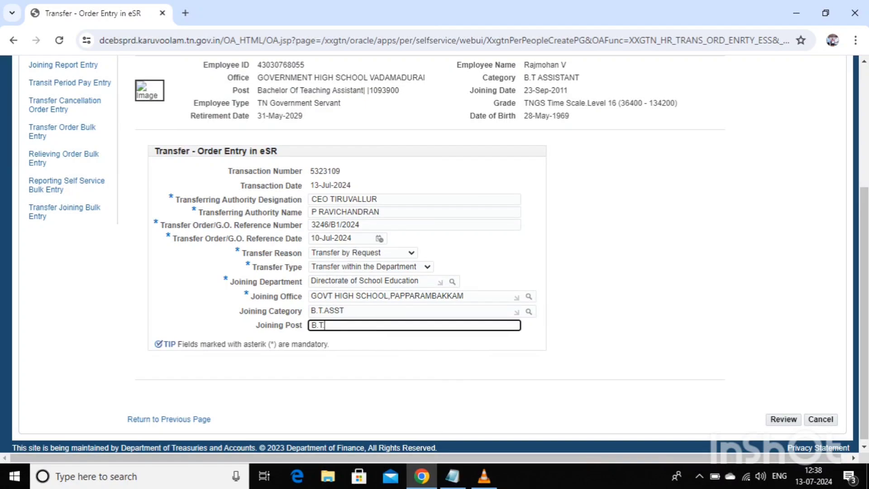
type("ST")
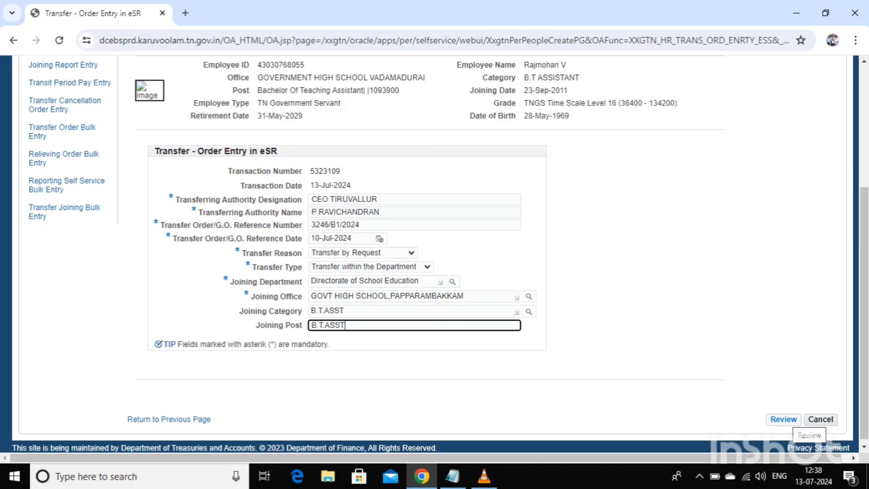
left_click(783, 419)
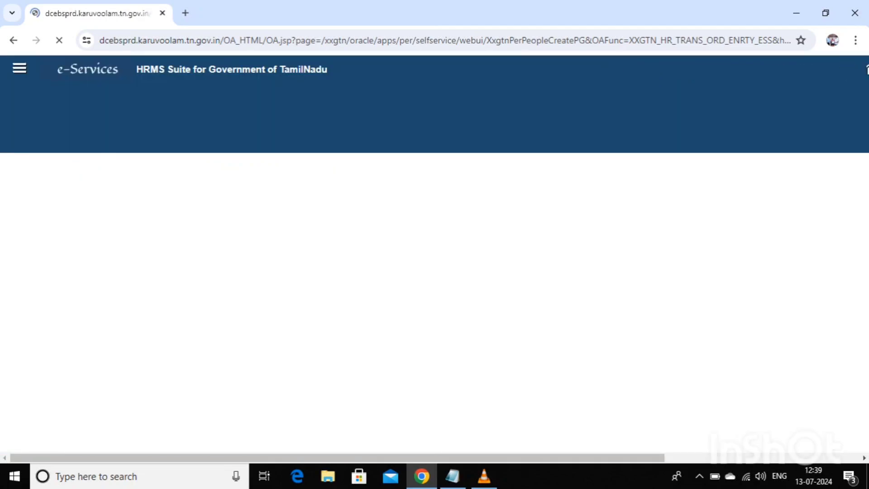
- Assign Common Approval Group - SR - 10508 as approver group and start adding an attachment
scroll(435, 253, "down", 2)
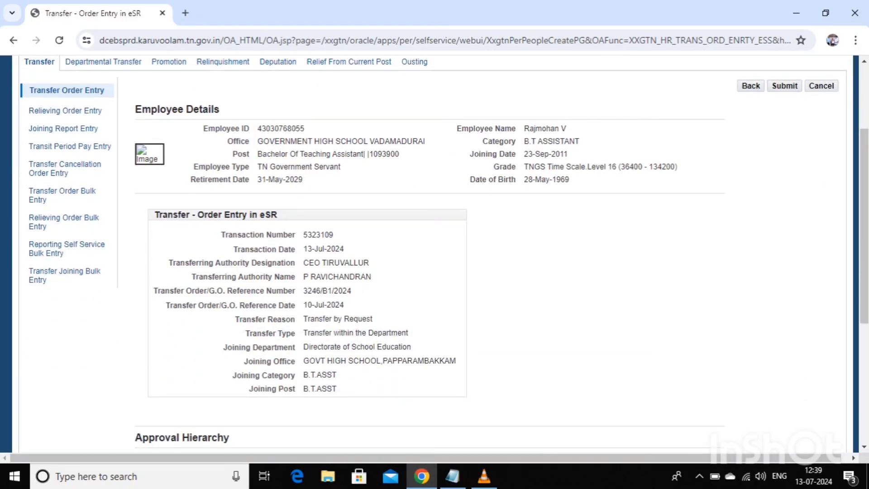
scroll(435, 253, "down", 3)
left_click(291, 363)
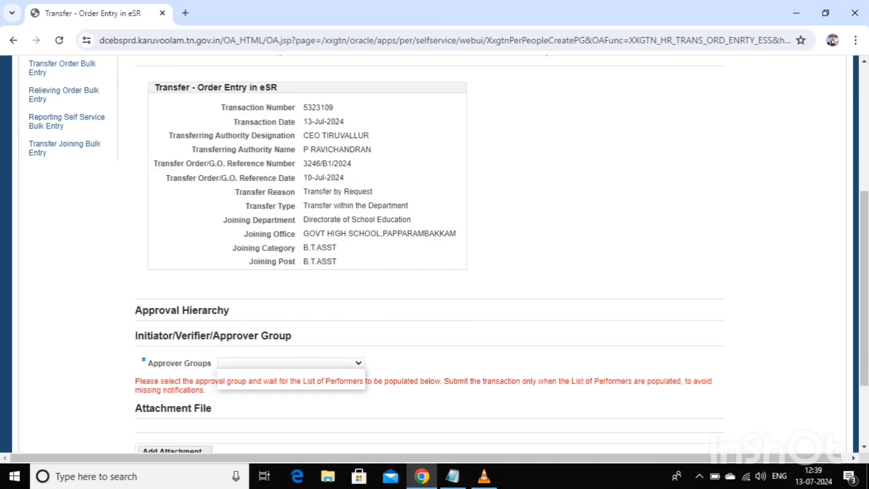
left_click(291, 383)
scroll(291, 383, "down", 1)
scroll(434, 254, "down", 4)
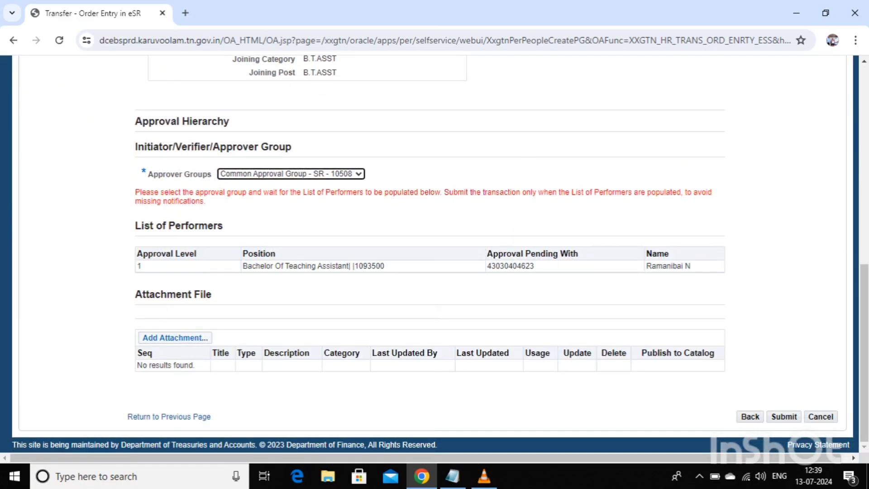
left_click(175, 338)
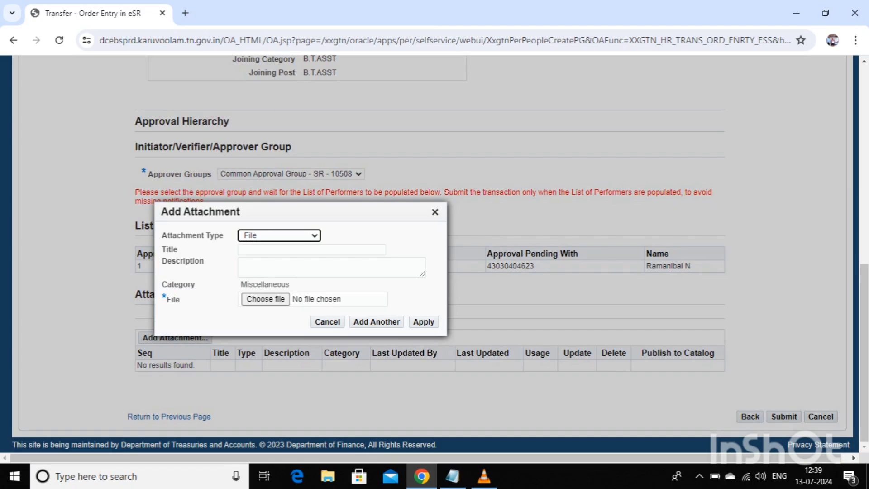
- Attach the employee's PDF from Downloads to the order and close the attachment form
left_click(266, 299)
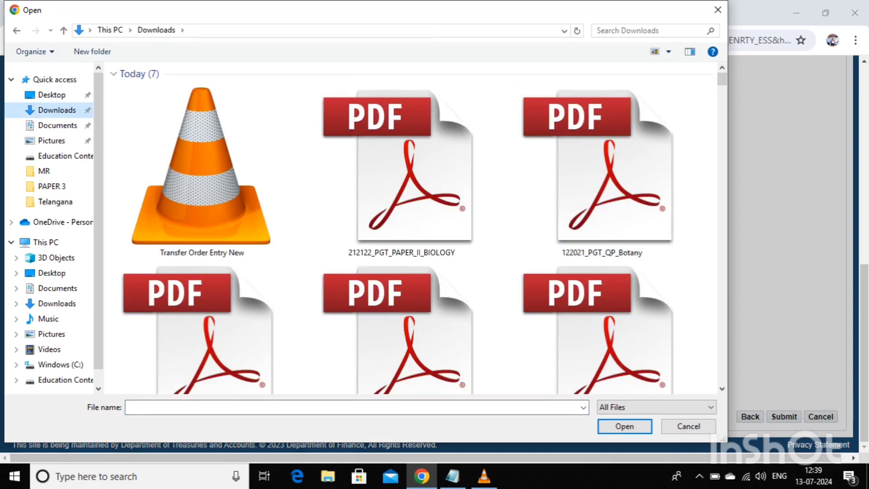
left_click(669, 51)
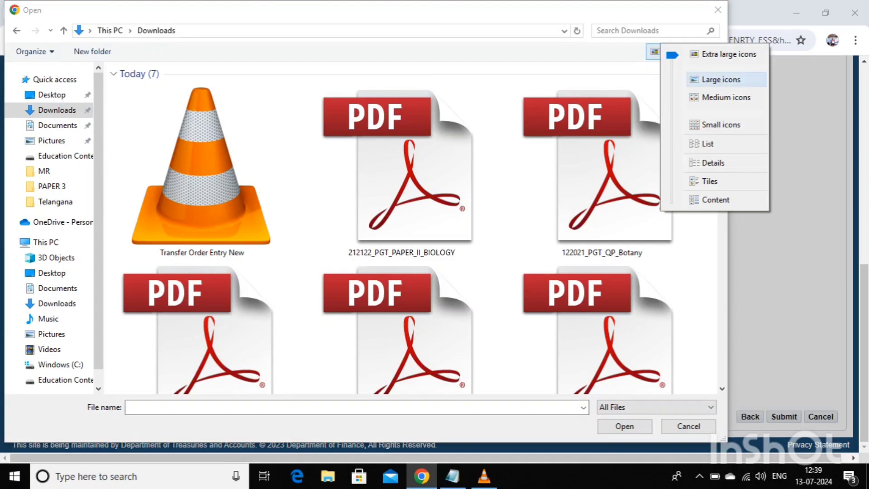
left_click(721, 79)
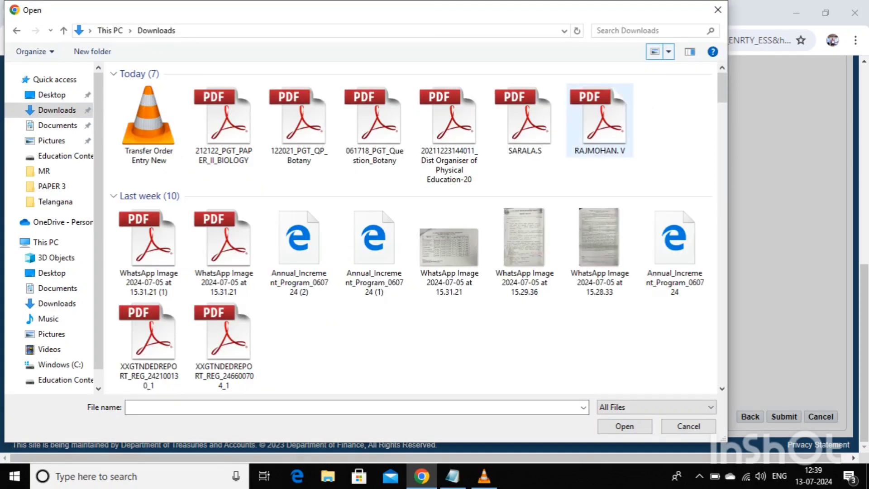
left_click(600, 120)
left_click(625, 425)
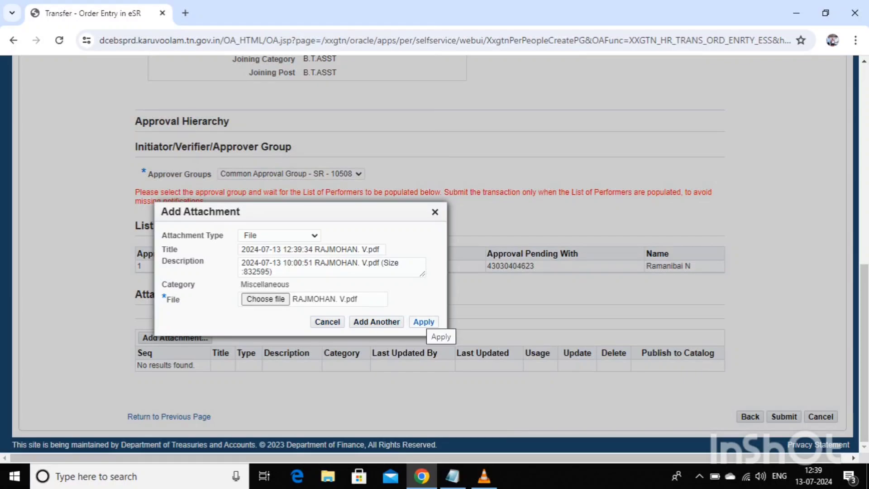
left_click(424, 322)
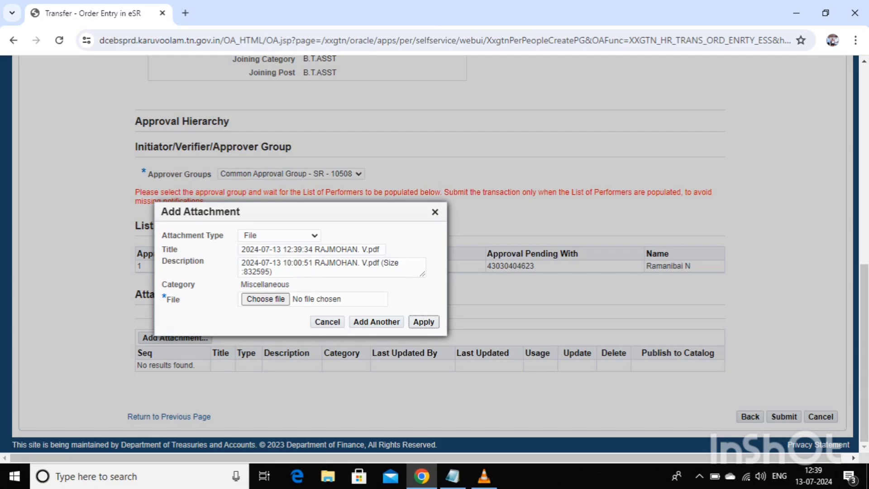
left_click(435, 212)
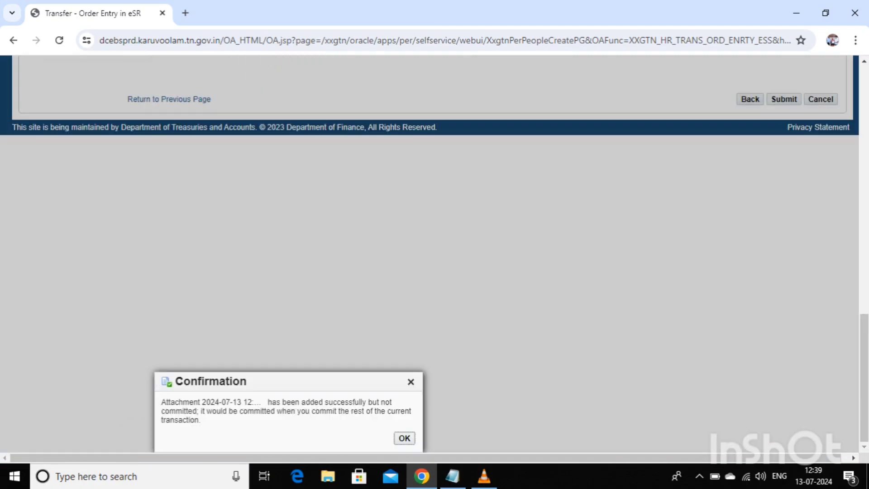
- Dismiss the attachment confirmation, submit the transfer order for approval, and log out
left_click(404, 438)
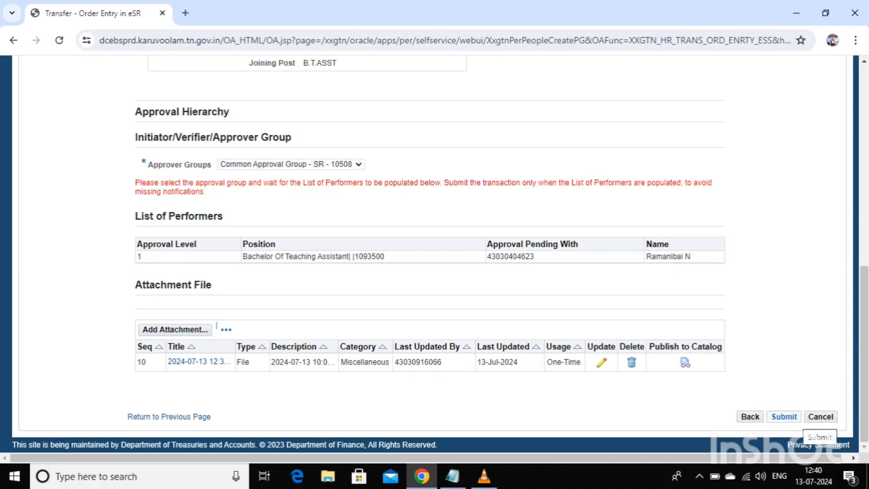
left_click(783, 416)
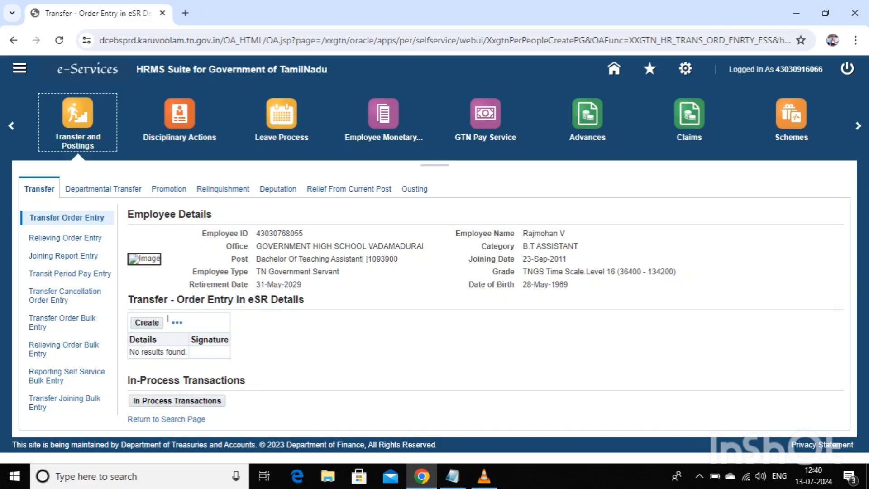
left_click(847, 69)
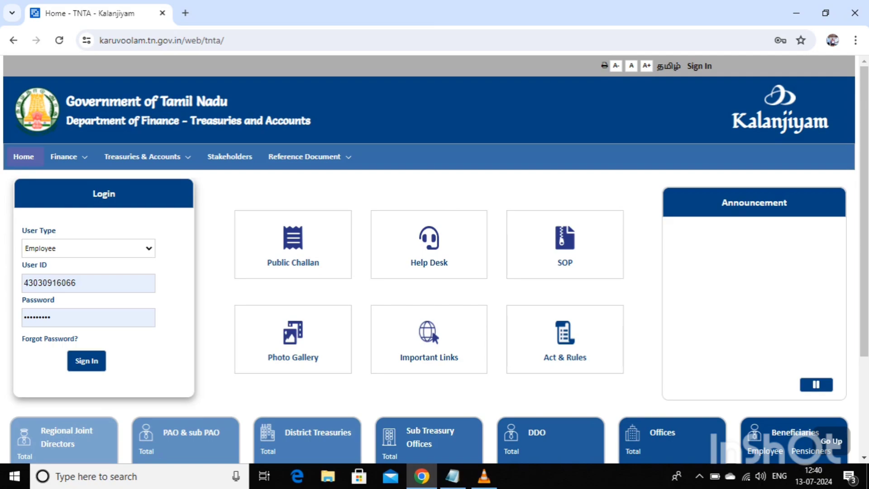
- Sign in with the approver's saved credentials and open eServices (HR & Fin)
left_click(88, 283)
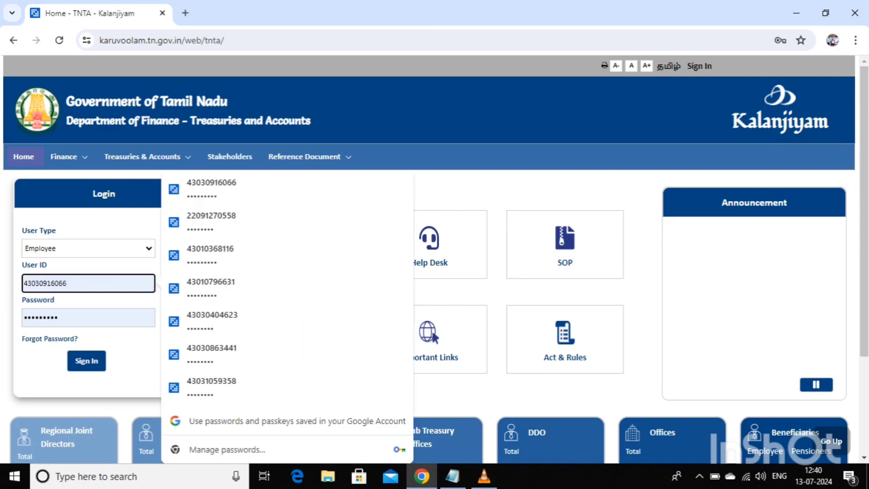
left_click(227, 321)
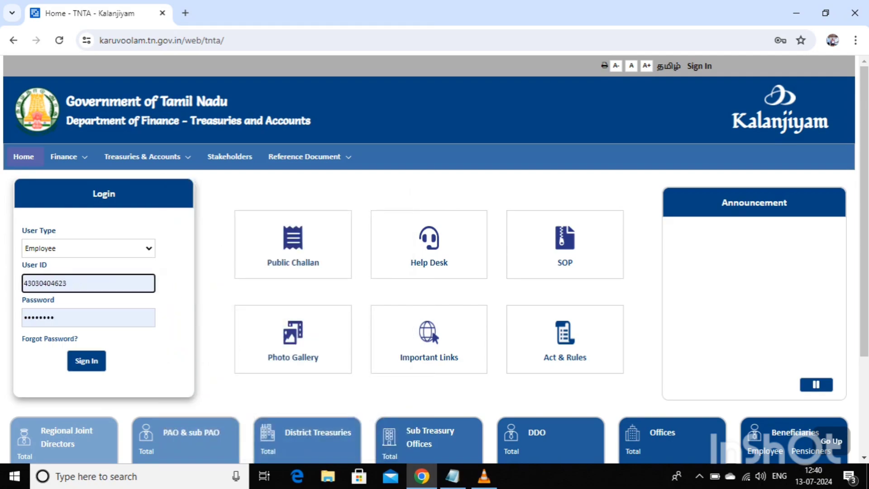
left_click(86, 361)
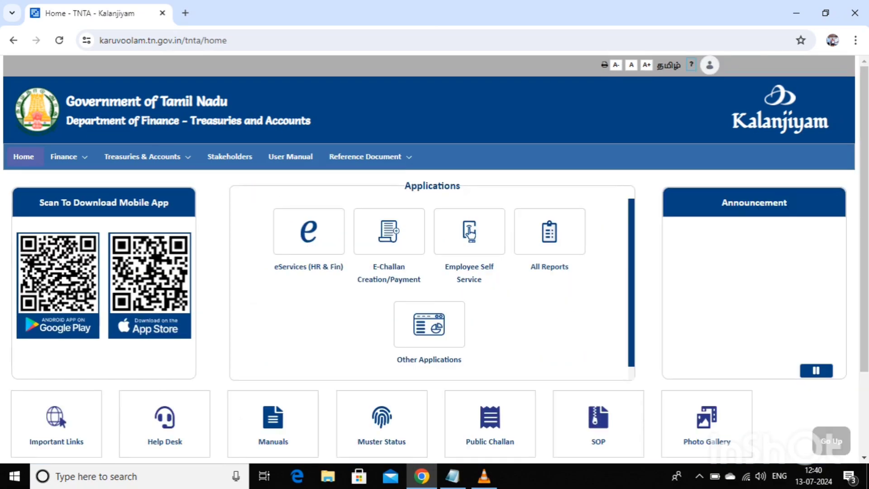
left_click(309, 231)
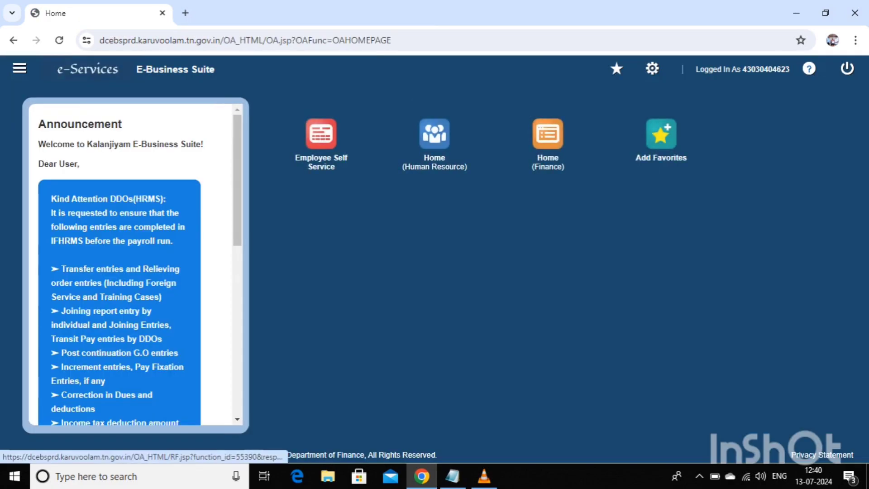
- Approve the pending Transfer - Order Entry notification from the Human Resource home
left_click(320, 134)
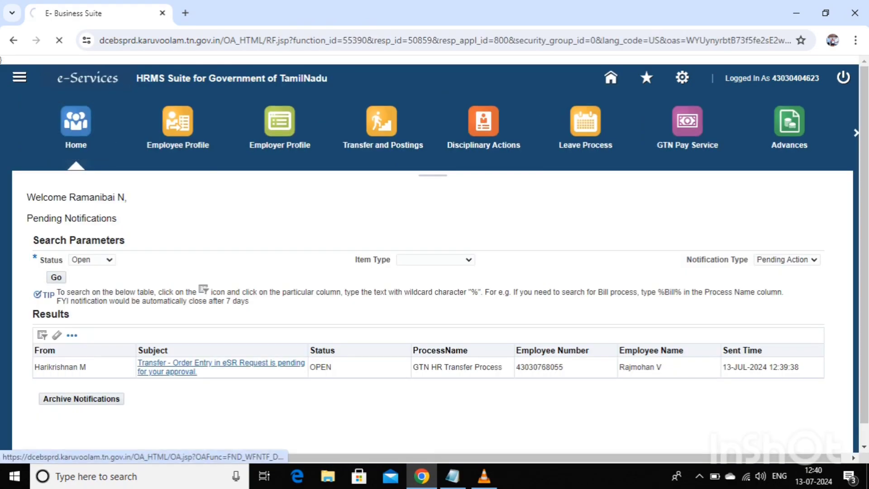
left_click(220, 363)
scroll(435, 254, "down", 8)
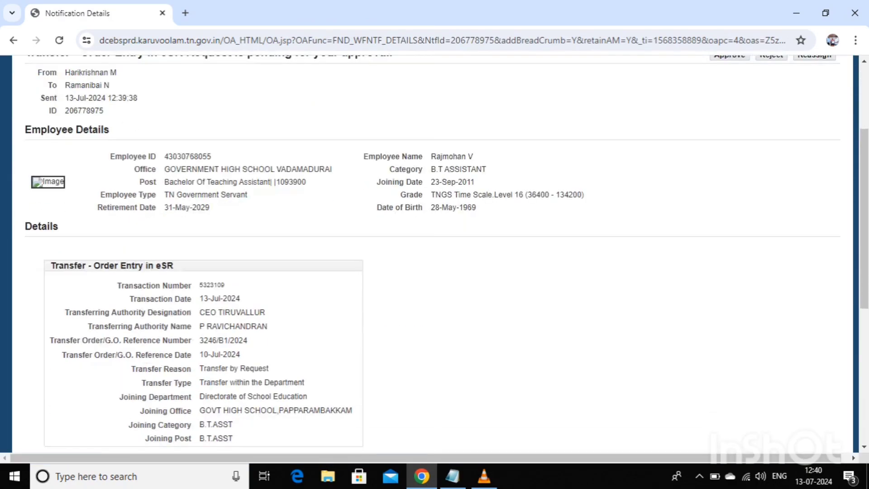
scroll(435, 253, "down", 1)
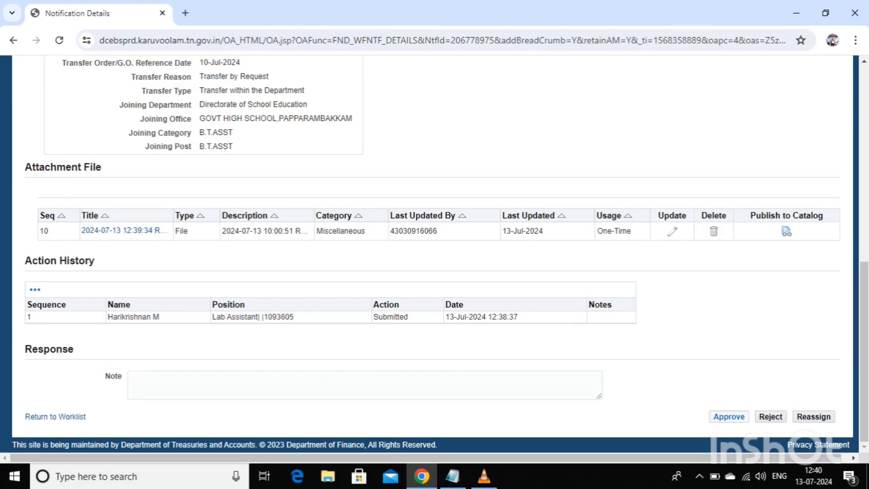
left_click(729, 416)
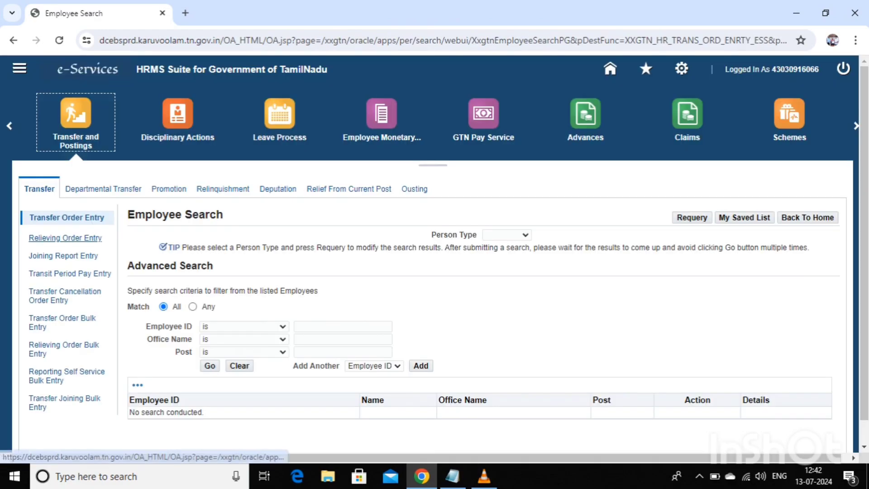
- Search the employee by ID under Relieving Order Entry and create a new relieving entry
left_click(66, 238)
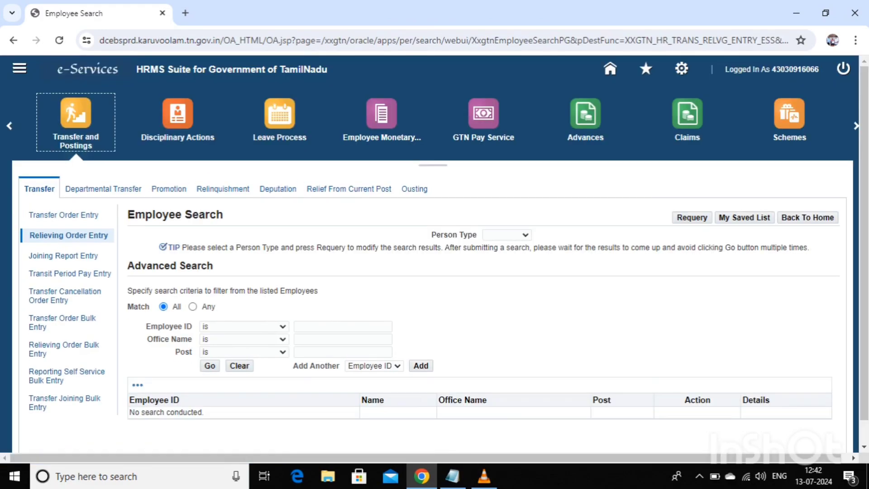
left_click(343, 326)
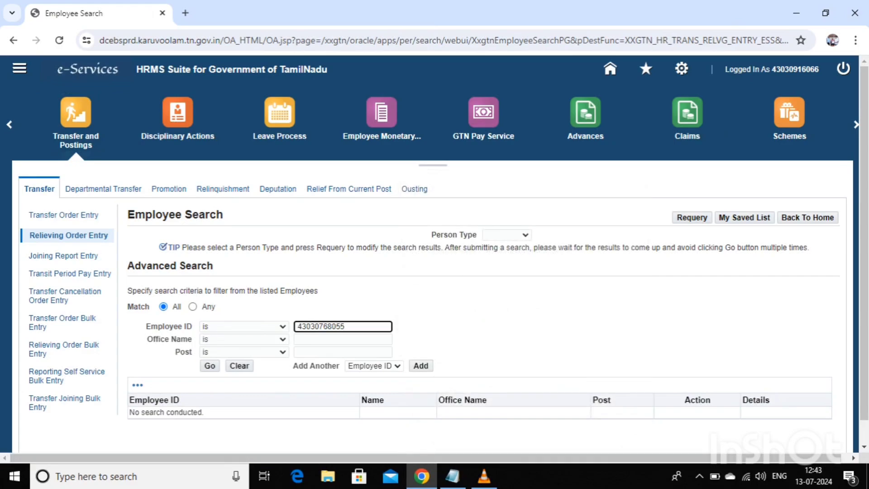
left_click(209, 366)
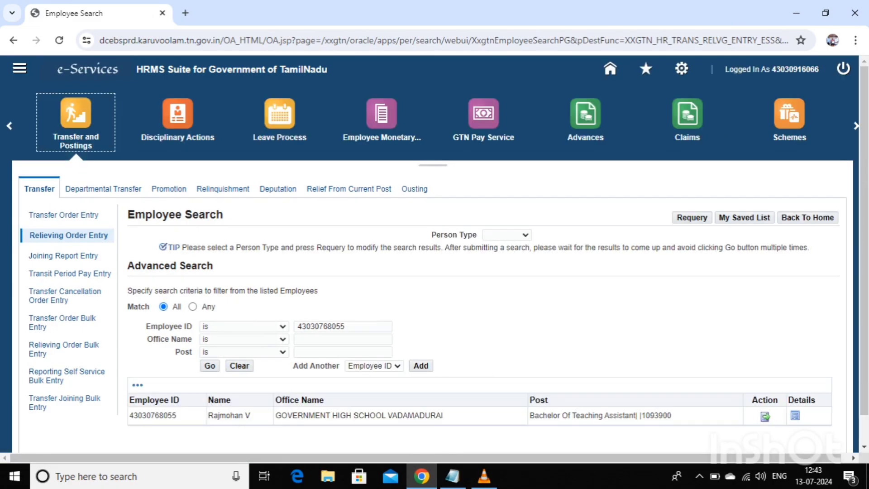
scroll(434, 254, "down", 1)
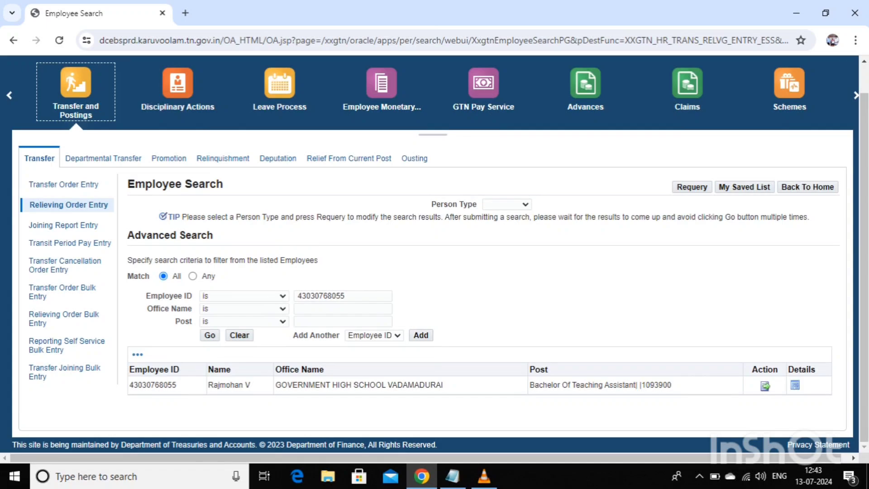
left_click(764, 385)
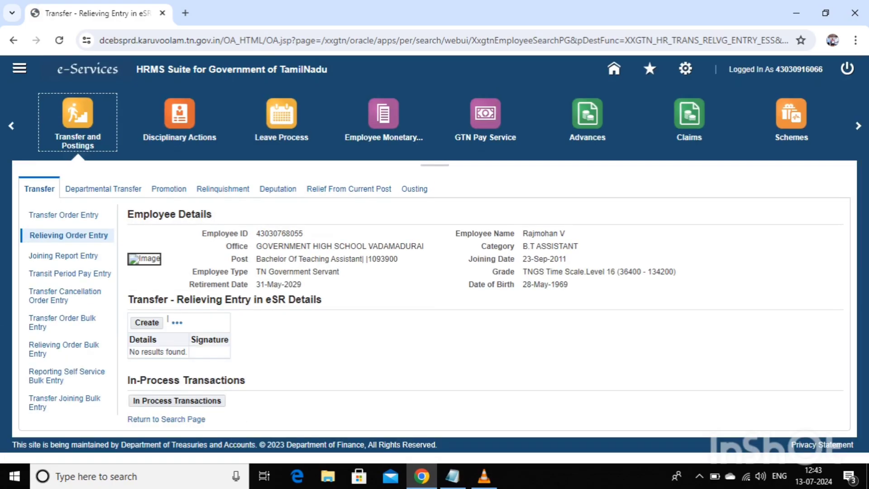
left_click(146, 323)
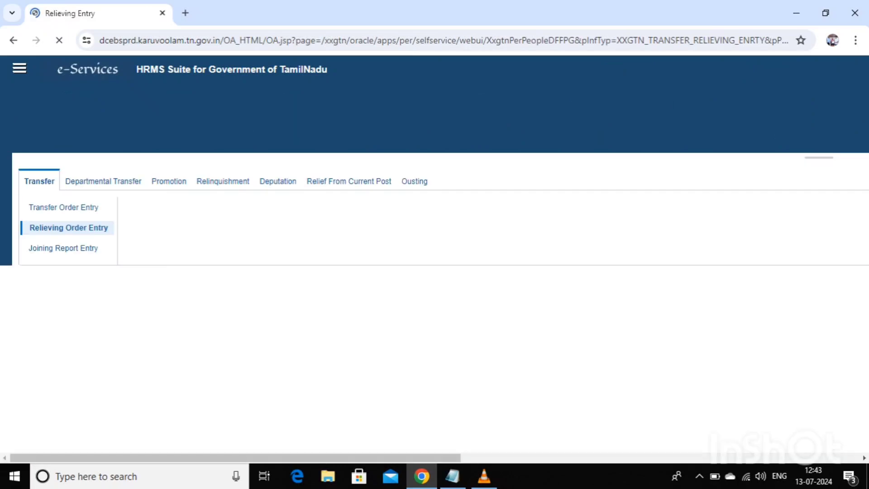
scroll(434, 253, "down", 2)
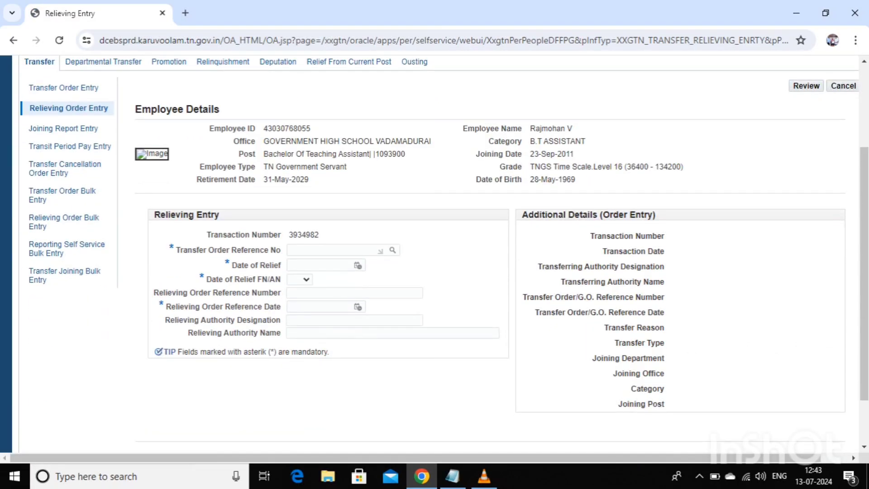
scroll(434, 253, "up", 2)
left_click(392, 376)
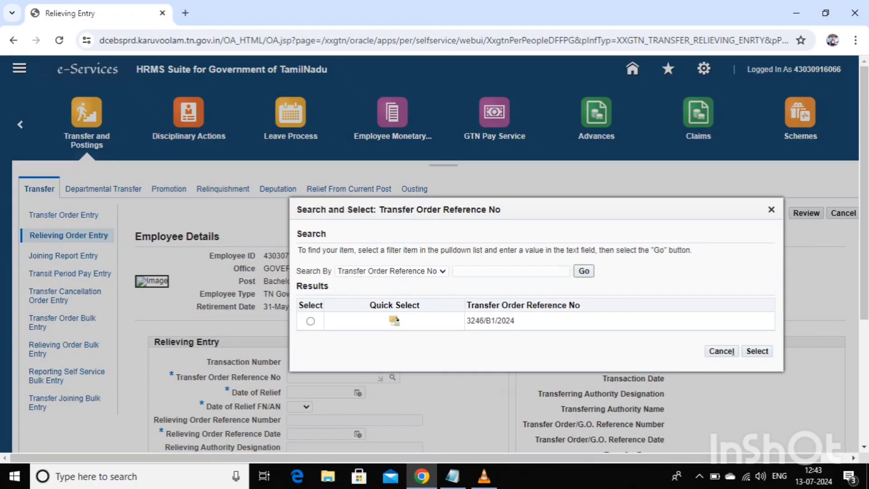
left_click(394, 320)
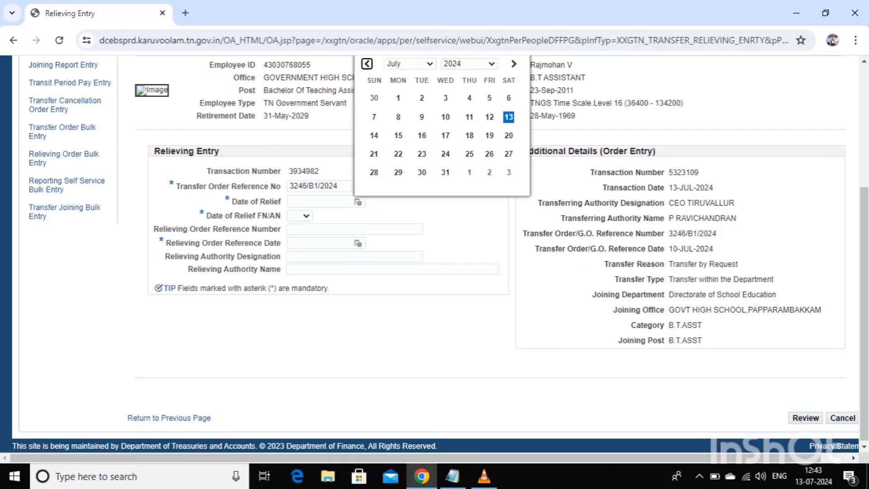
left_click(470, 117)
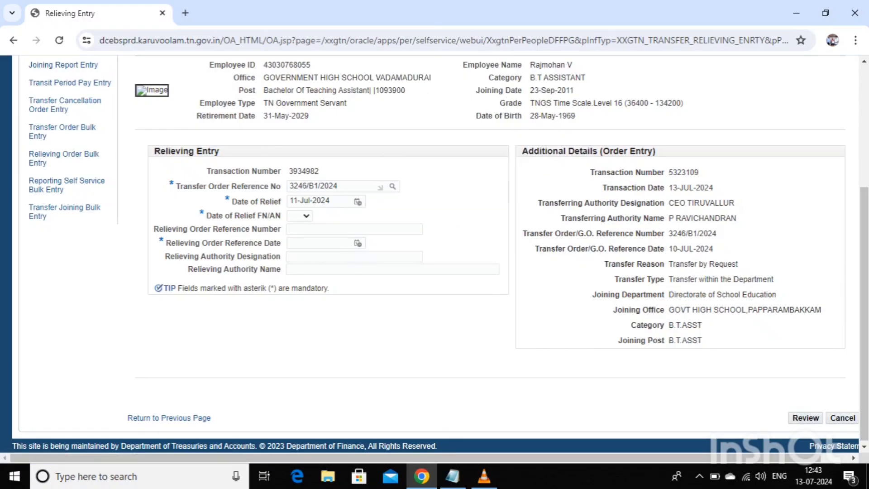
left_click(300, 216)
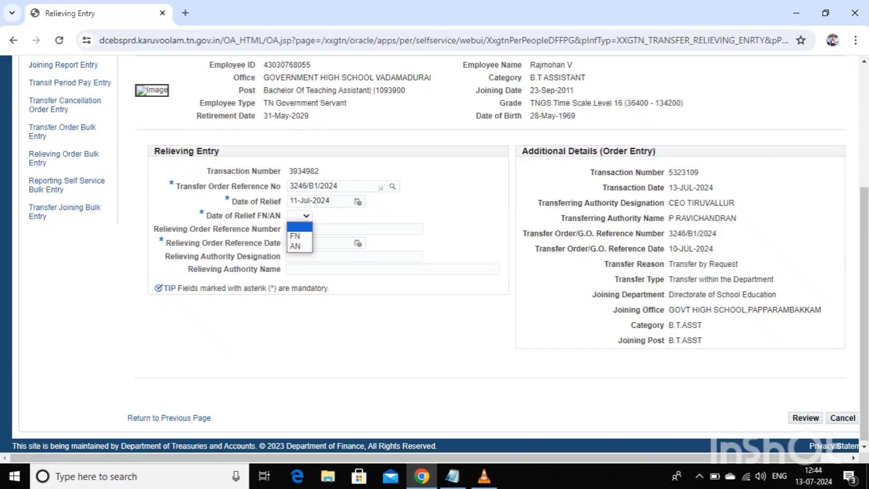
left_click(295, 236)
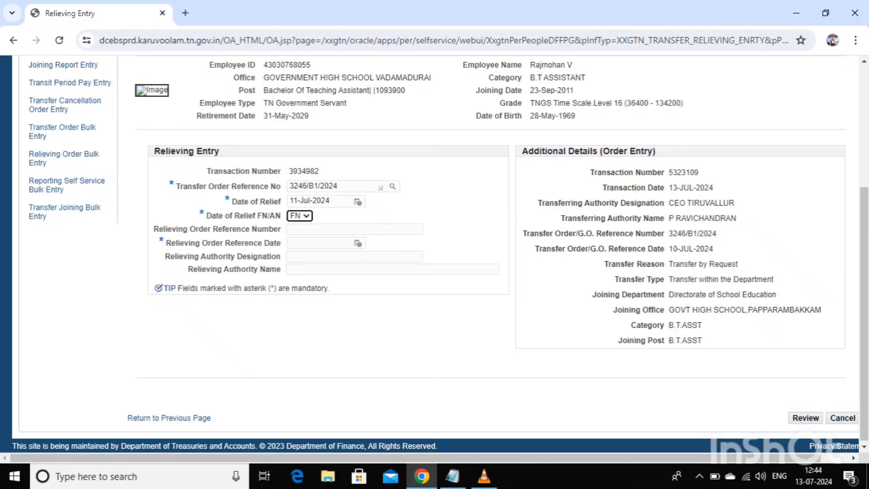
left_click(355, 230)
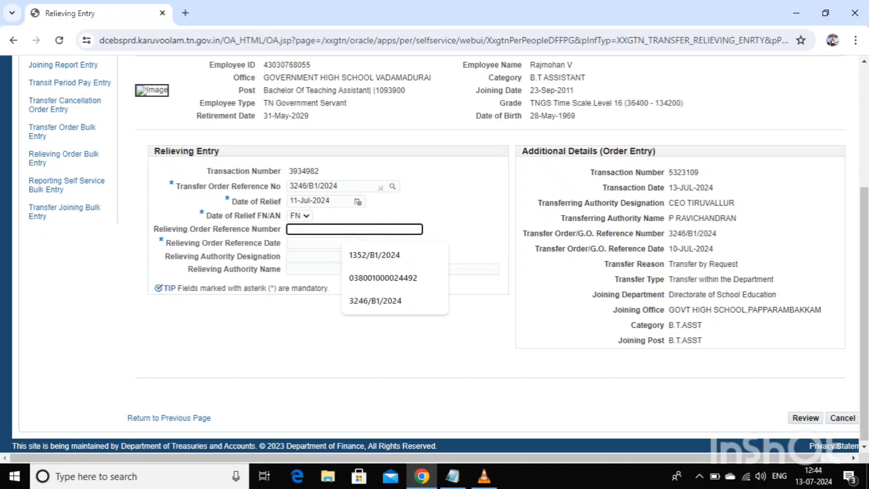
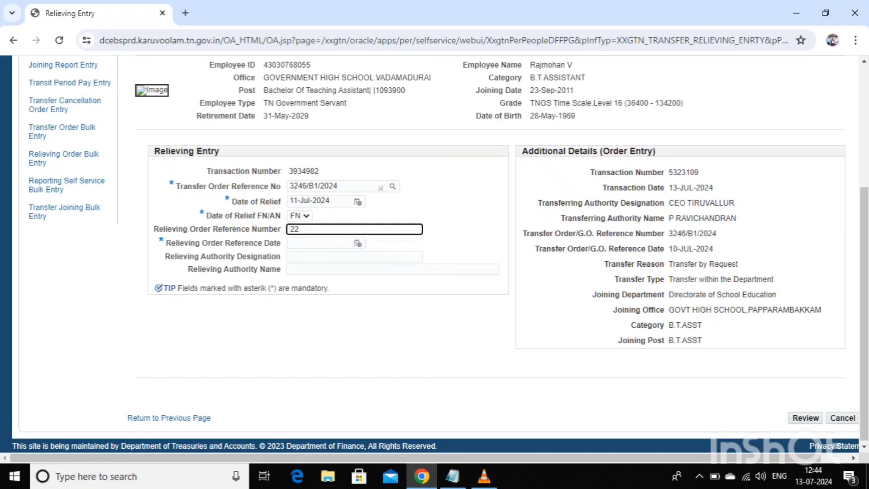
left_click(358, 243)
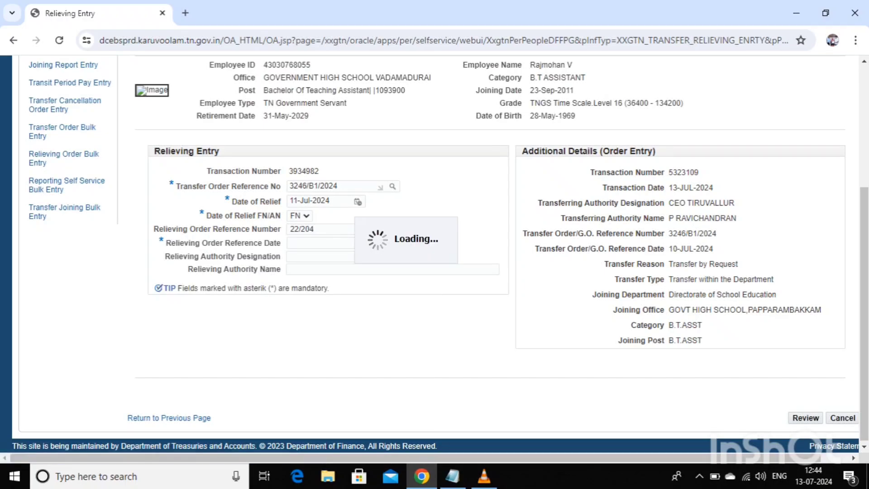
left_click(470, 158)
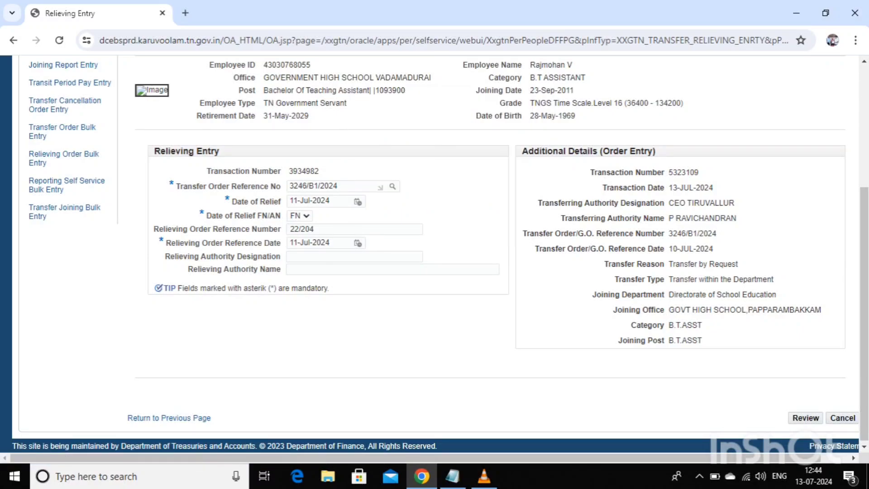
left_click(354, 257)
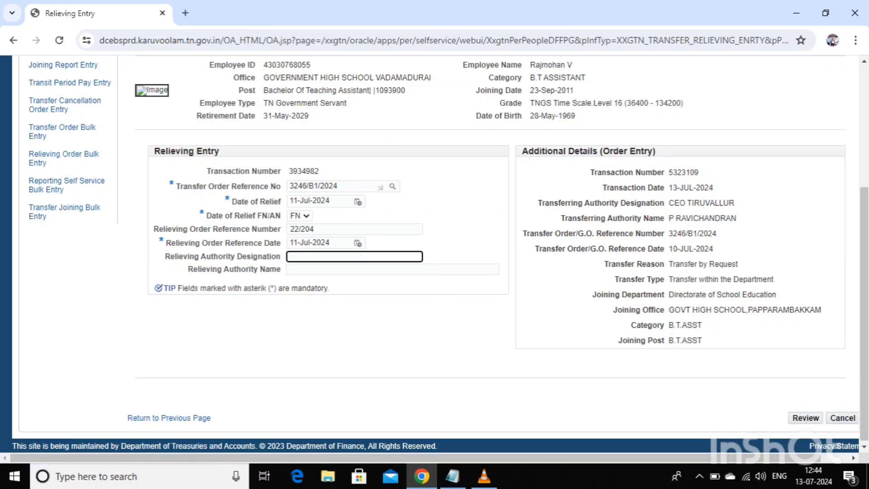
- Enter HEADMASTER as the relieving authority designation and type the authority's name
type("HEADMASTER")
left_click(362, 269)
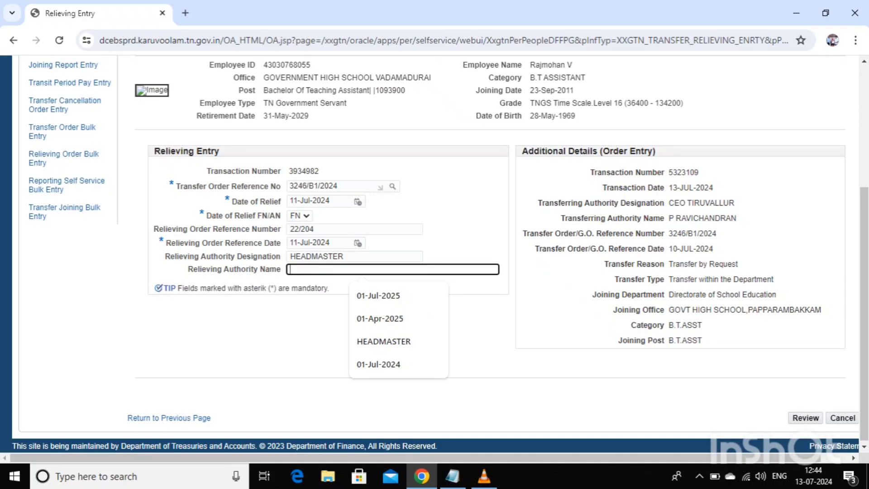
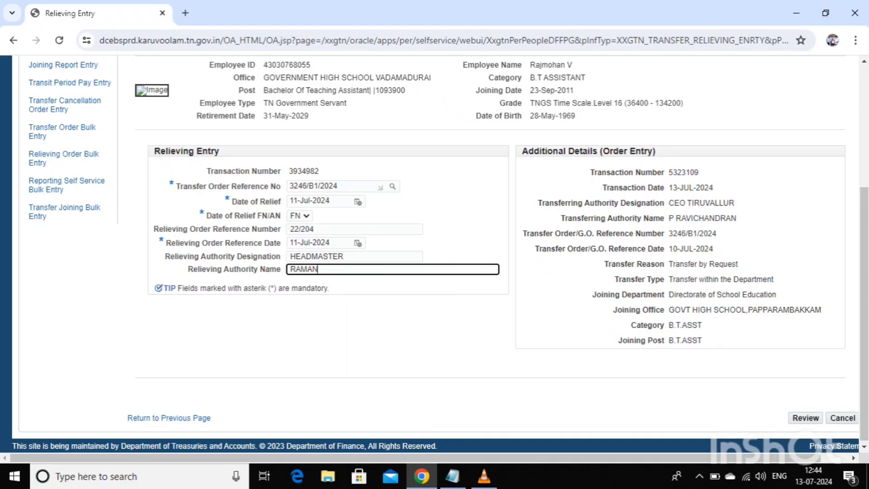
- Complete the designation as HEADMASTER (I.C), correcting the mistyped characters
left_click(345, 257)
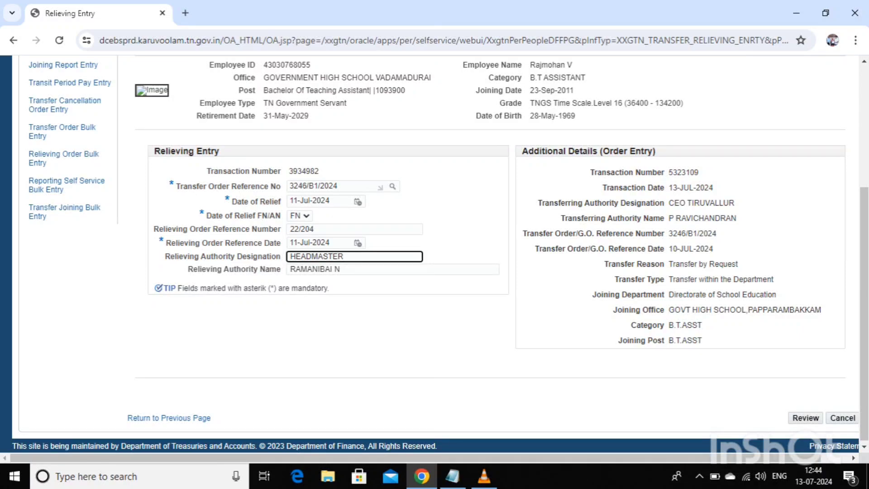
type("(IM")
key("BackSpace")
type("?")
key("BackSpace")
type(".C)")
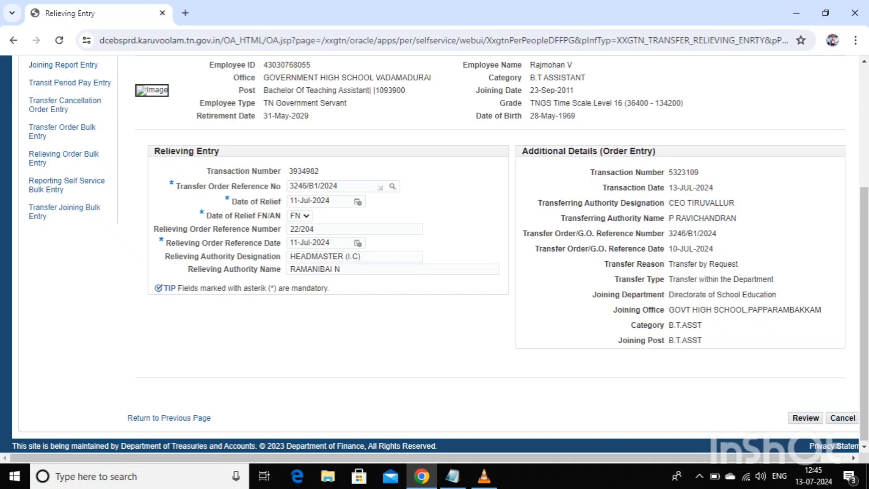
scroll(434, 253, "down", 1)
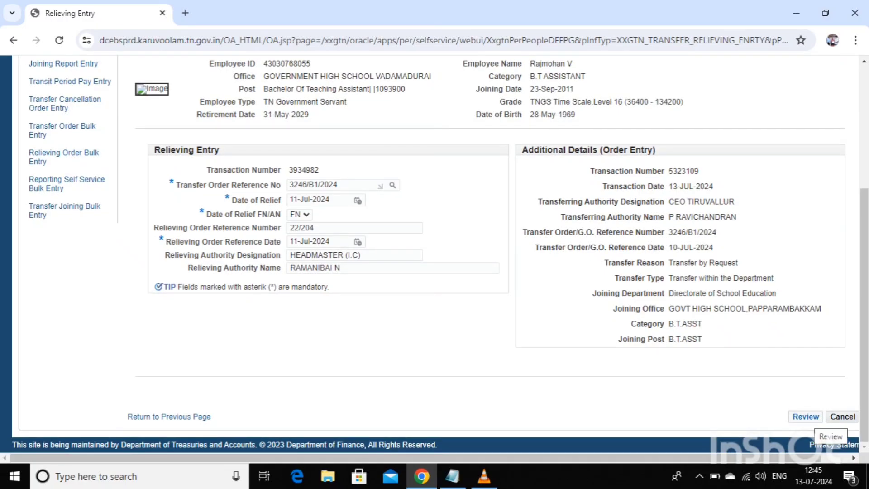
- Send the relieving entry to review with Common Approval Group - SR - 10508 as approver group
left_click(805, 416)
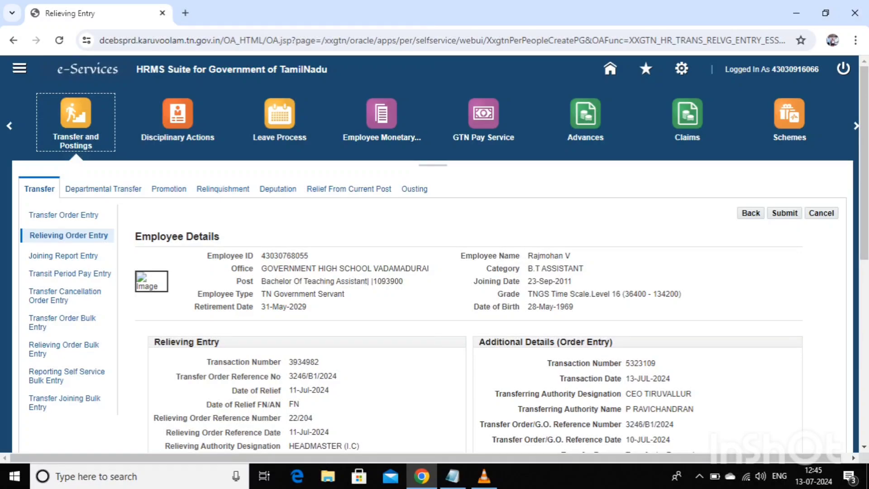
scroll(434, 254, "down", 7)
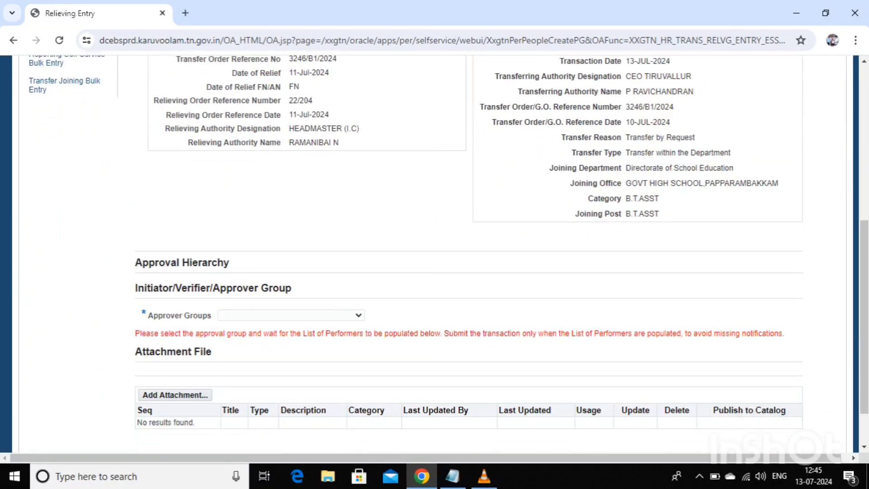
left_click(291, 315)
left_click(290, 333)
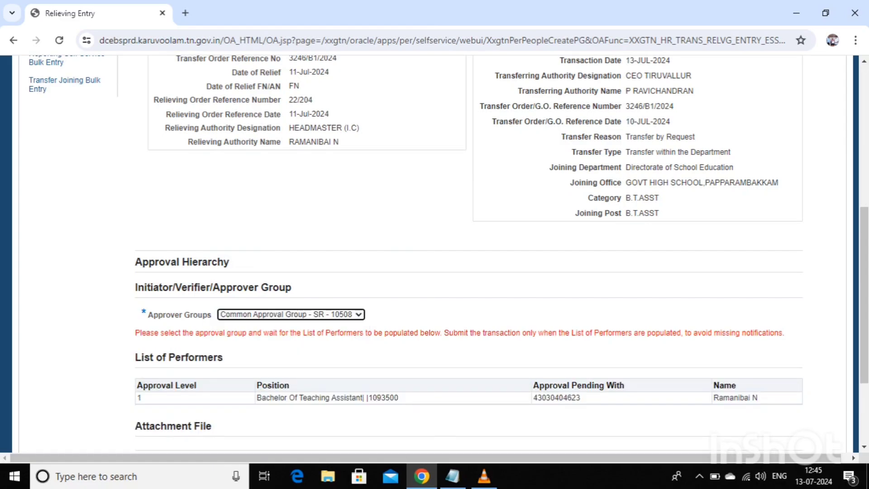
scroll(434, 253, "down", 3)
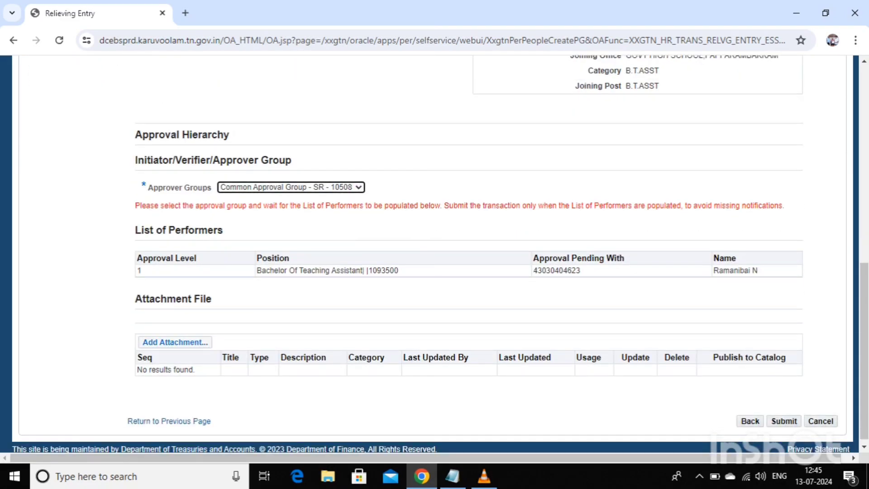
left_click(190, 343)
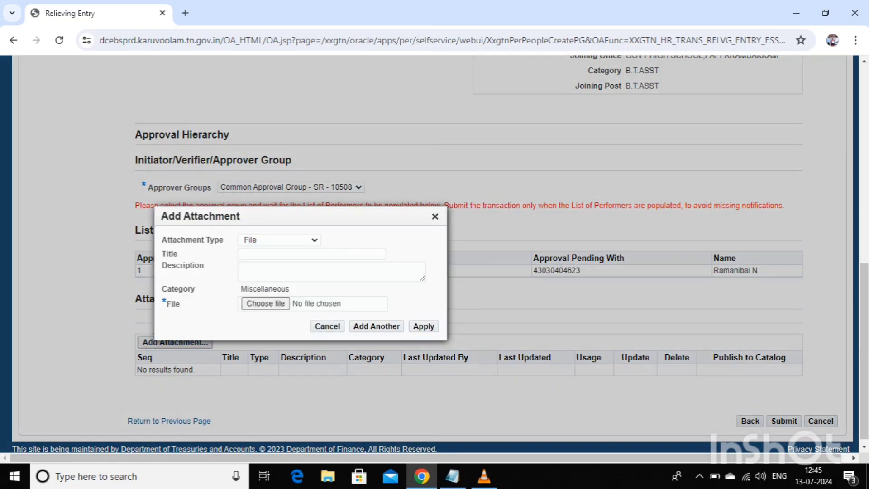
- Attach the employee's PDF order file from Downloads and confirm it was added
left_click(266, 303)
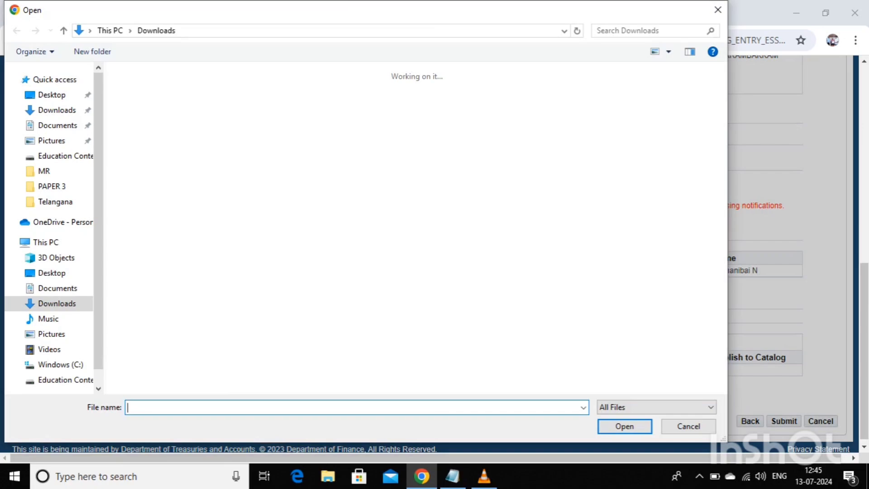
double_click(600, 119)
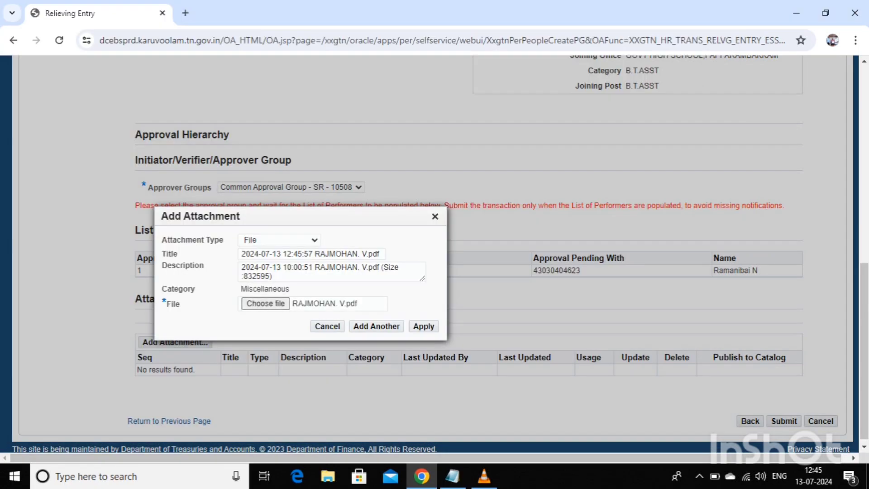
key("Tab")
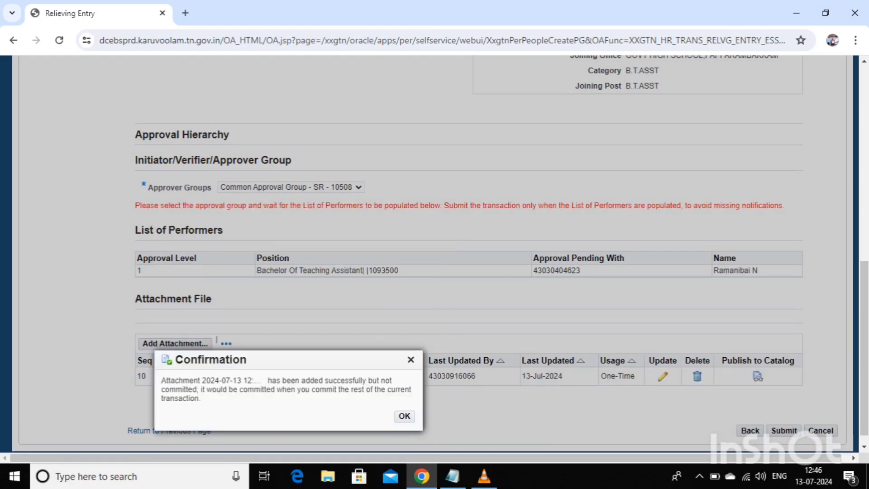
left_click(404, 416)
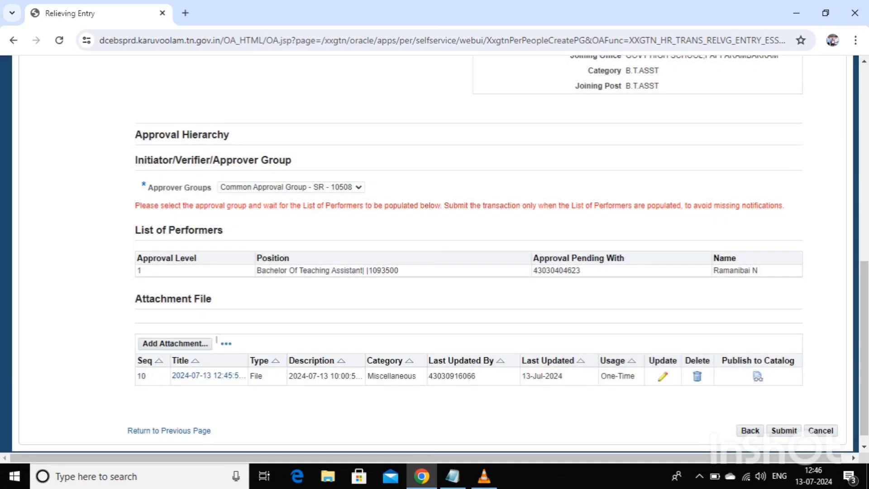
- Submit the relieving entry, then approve its notification as the approver
left_click(784, 430)
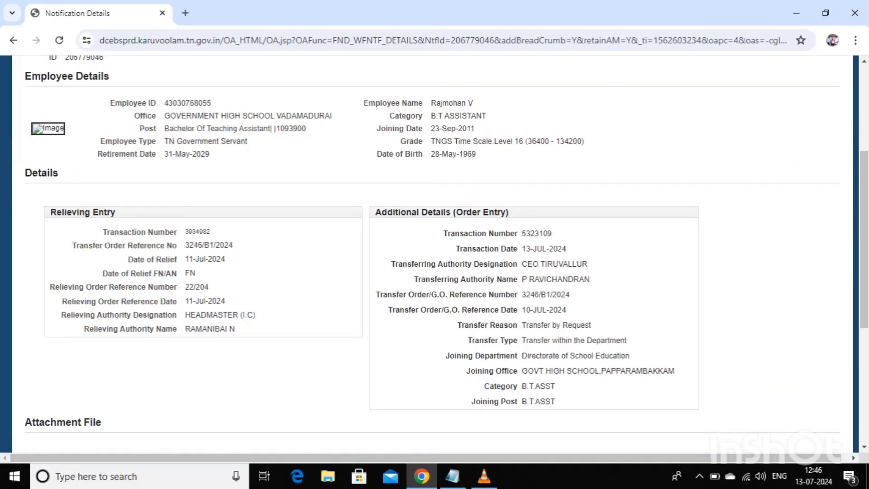
scroll(434, 253, "down", 2)
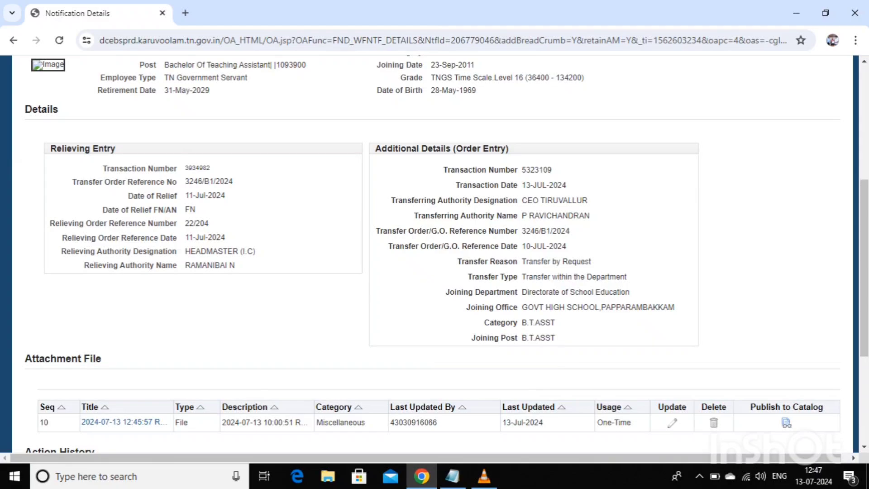
scroll(435, 253, "down", 4)
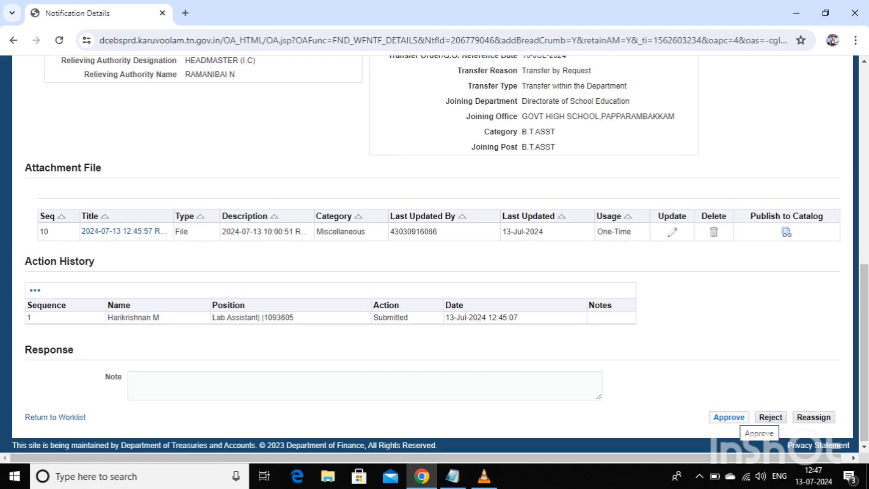
left_click(741, 417)
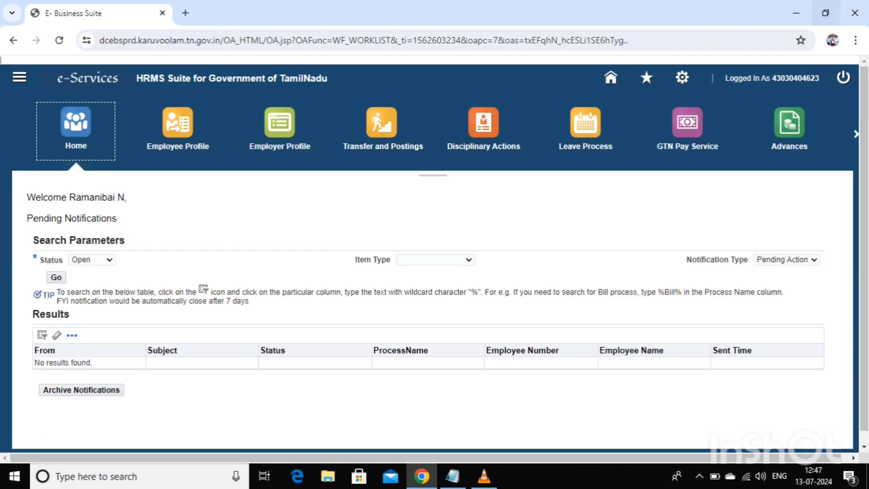
- Log out of the approver's e-Services account
left_click(843, 77)
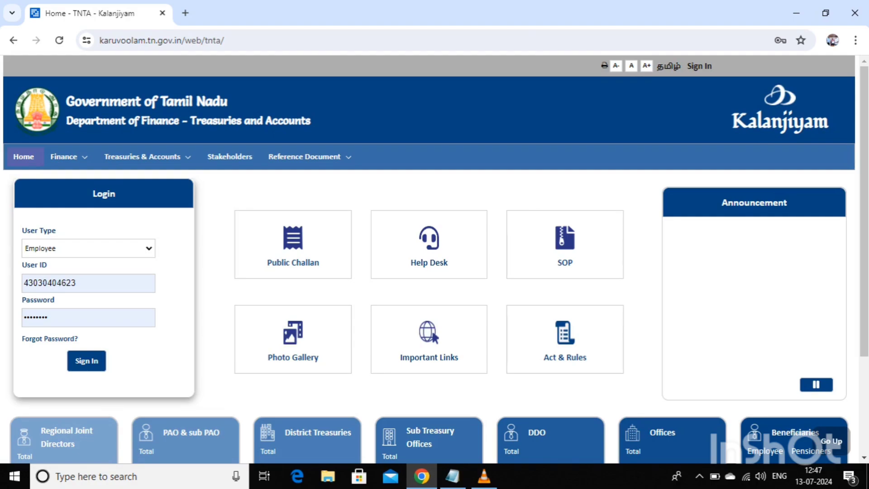
- Switch to the VLC media player window from the taskbar
left_click(484, 476)
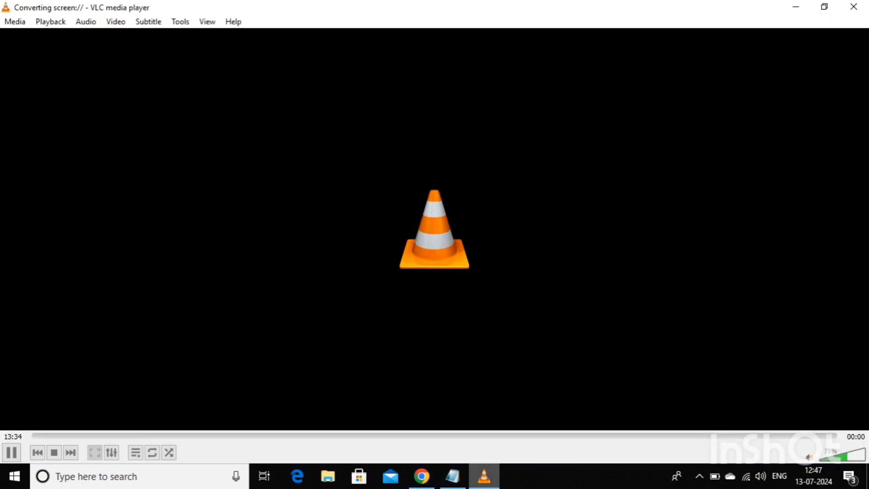